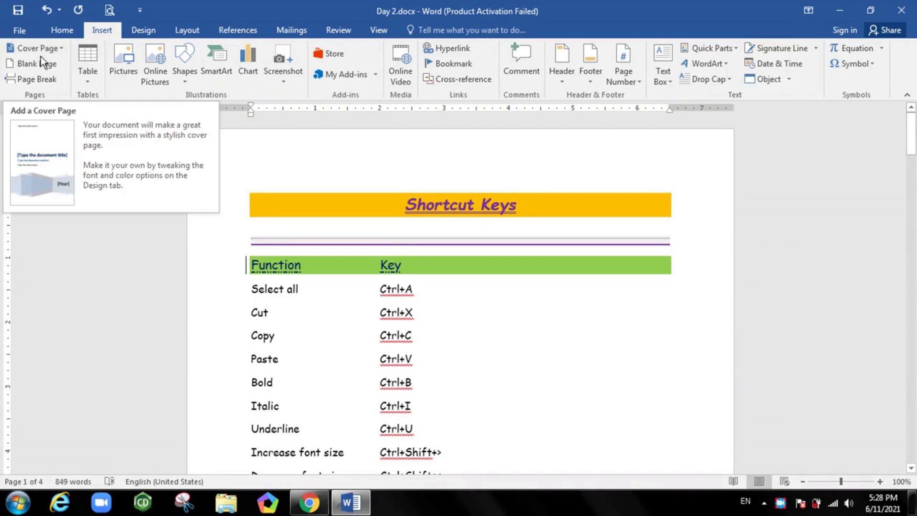
# Insert a blank page before the Shortcut Keys heading and add the built-in cover page with thin diagonal lines on white
pyautogui.click(43, 58)
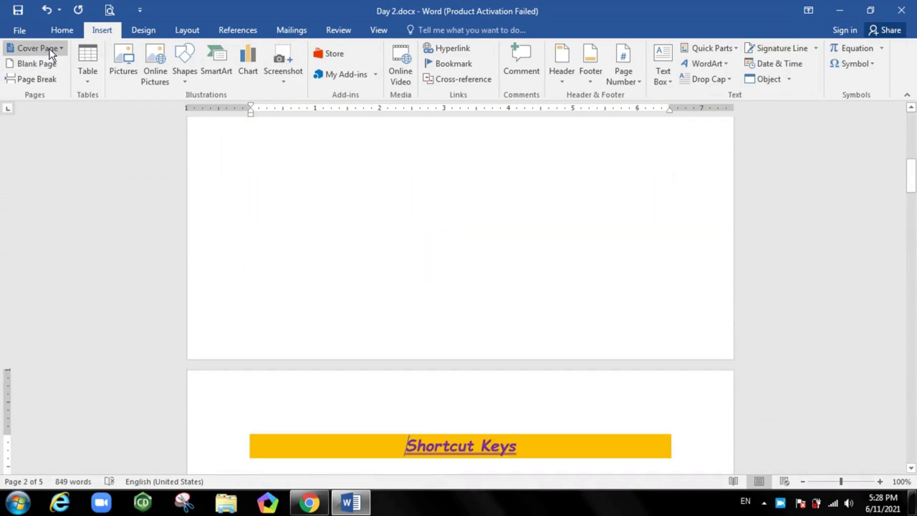
pyautogui.click(50, 50)
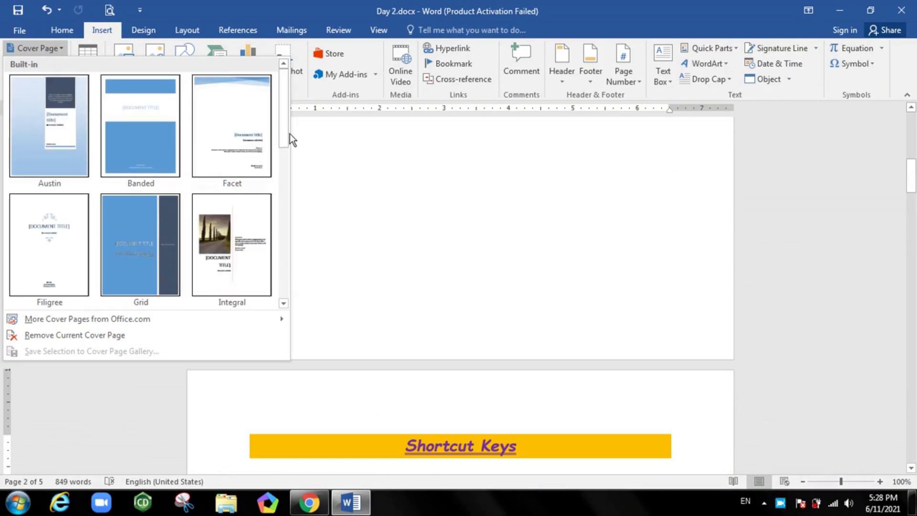
pyautogui.moveTo(282, 133); pyautogui.dragTo(277, 233)
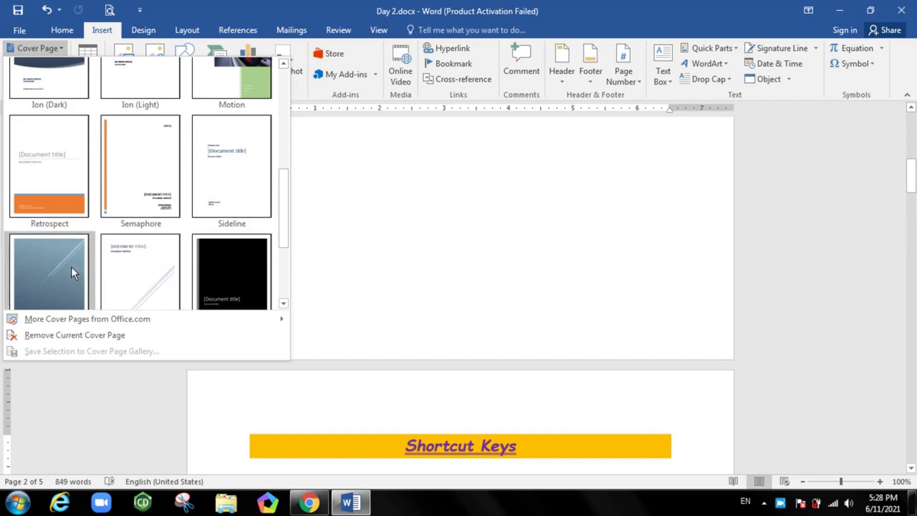
pyautogui.click(153, 265)
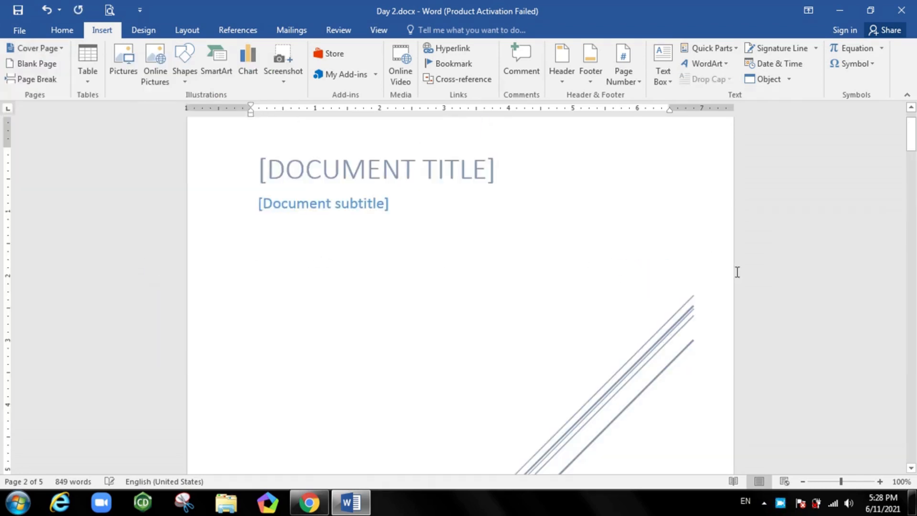
# Replace the document title placeholder on the cover page with LEARN MS OFFICE
pyautogui.click(449, 172)
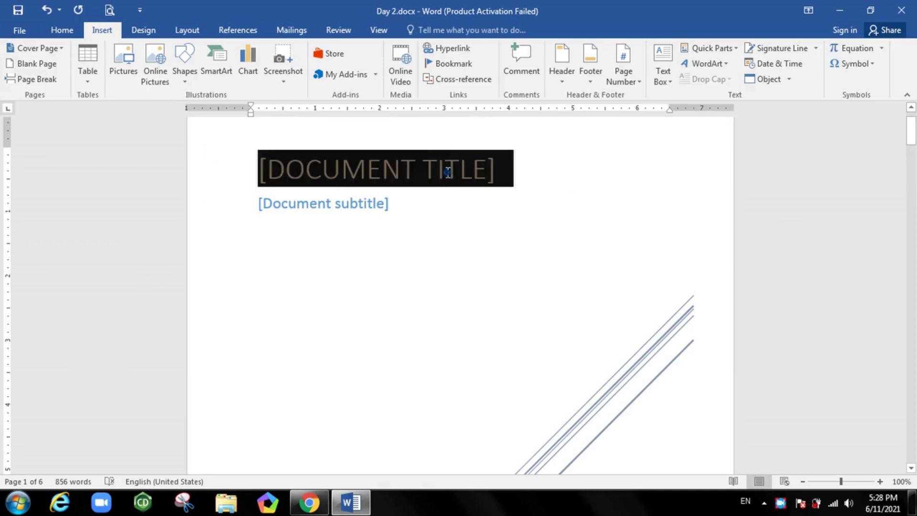
pyautogui.write('LEA')
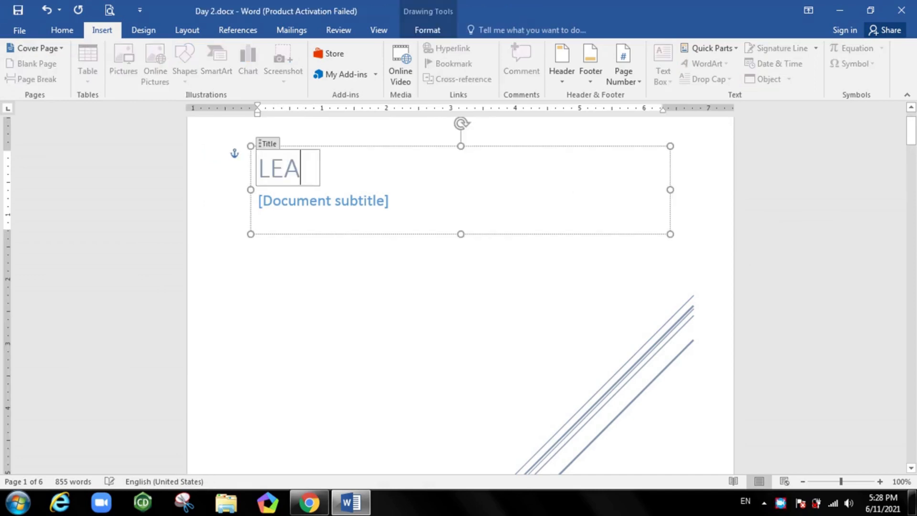
pyautogui.write('RN ')
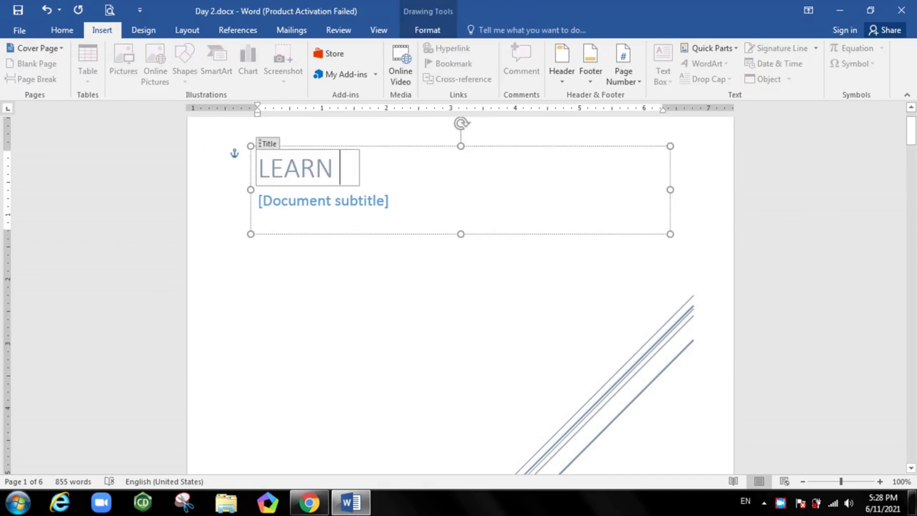
pyautogui.write('MS OFFI')
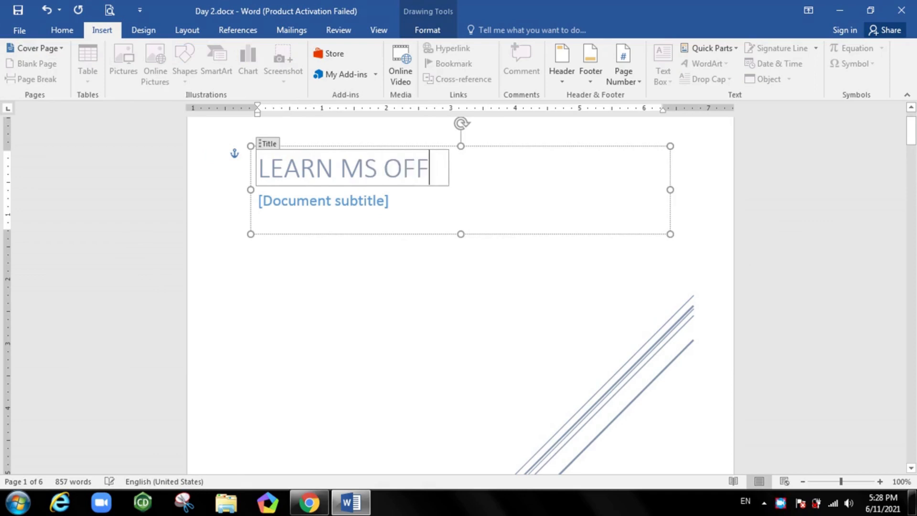
pyautogui.write('CE')
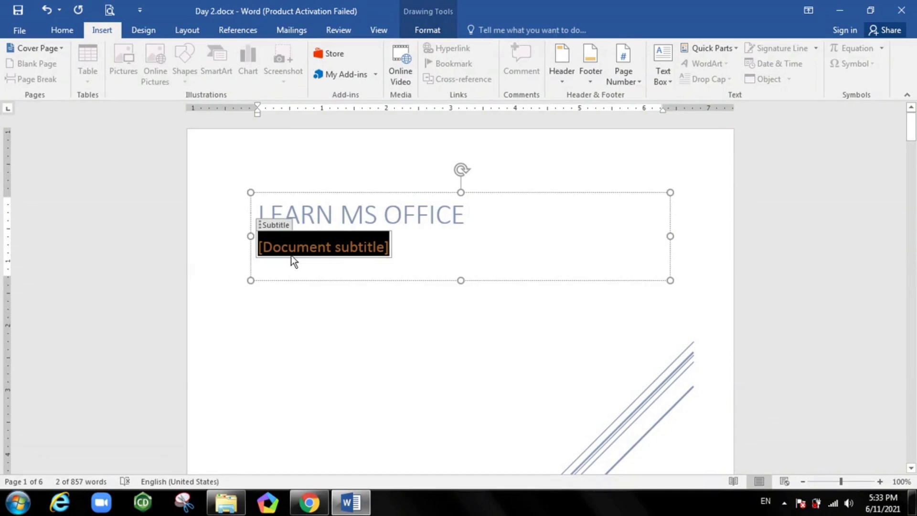
# Replace the document subtitle placeholder on the cover page with Gate to Knowledge
pyautogui.write('G')
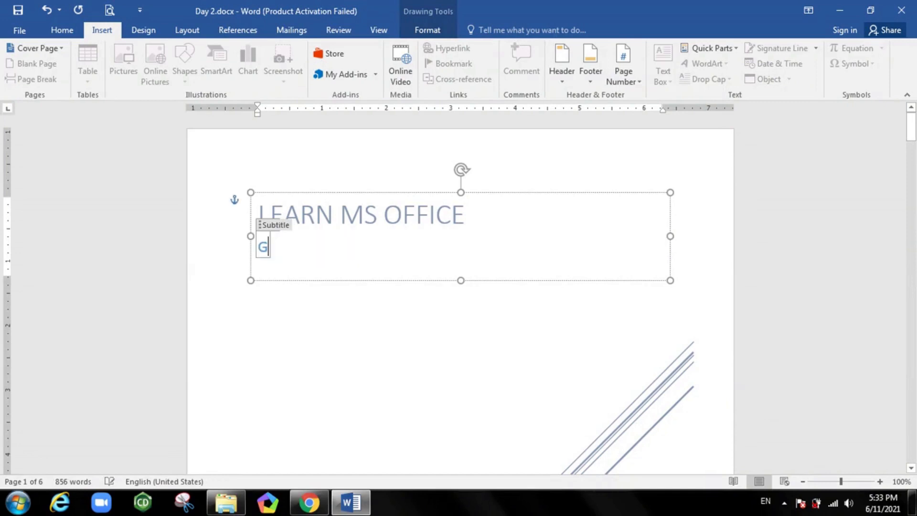
pyautogui.write('ate ')
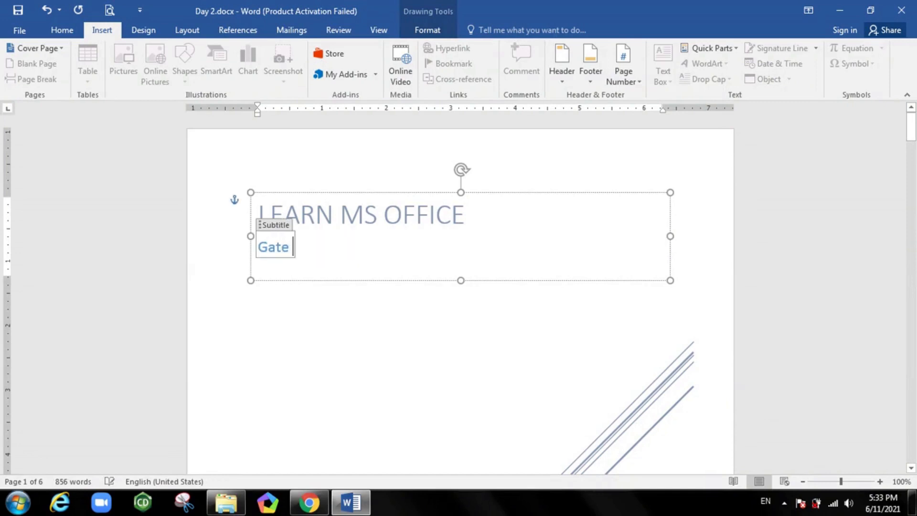
pyautogui.write('to Know')
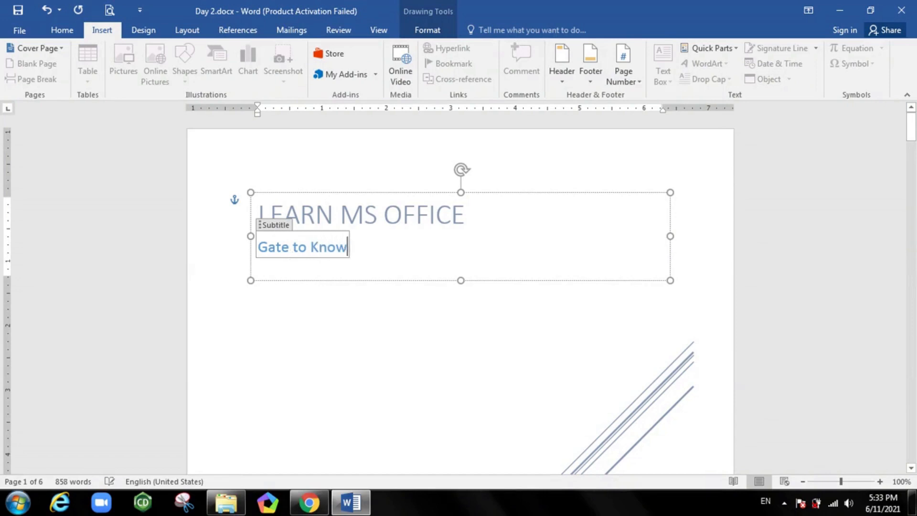
pyautogui.write('ledge')
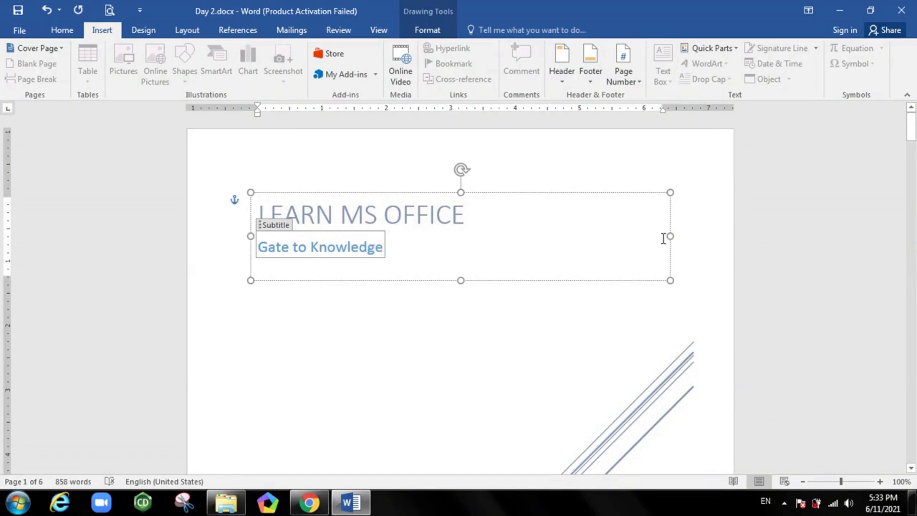
# Fill in the School placeholder at the foot of the cover page with Shortcuts
pyautogui.moveTo(915, 129); pyautogui.dragTo(914, 170)
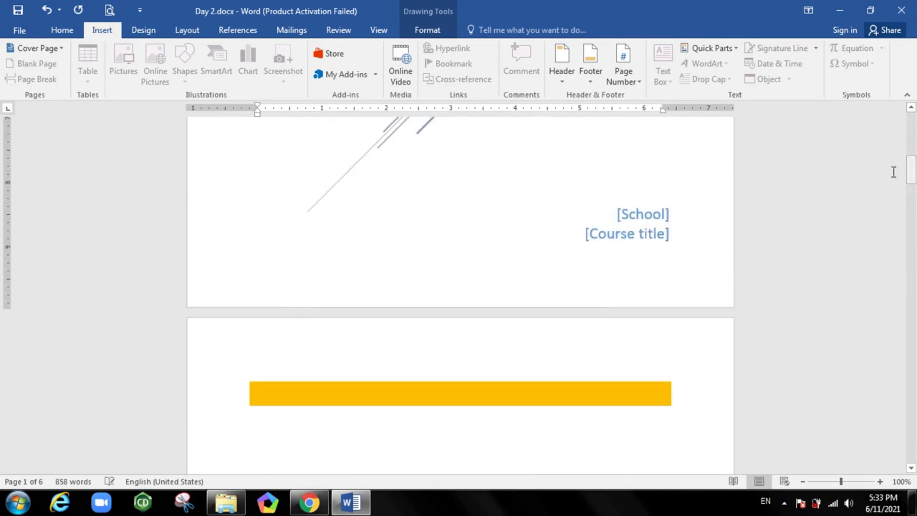
pyautogui.click(654, 213)
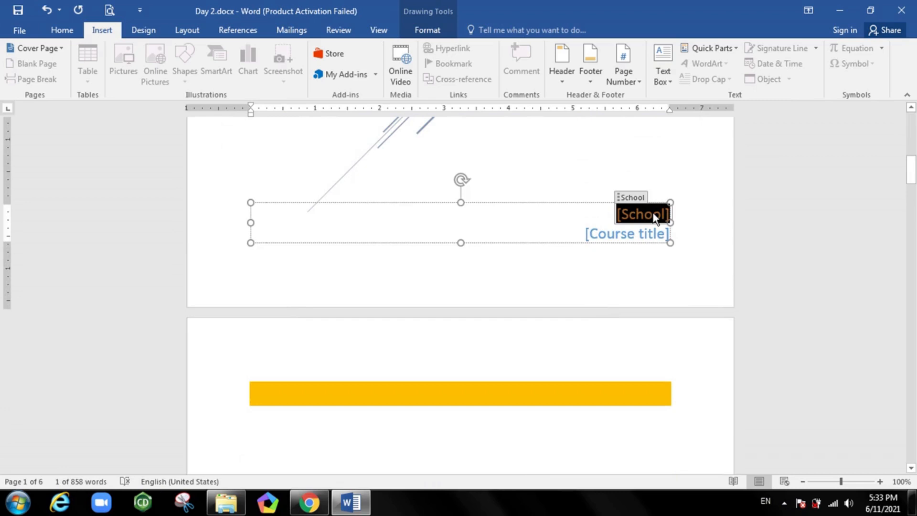
pyautogui.write('Short')
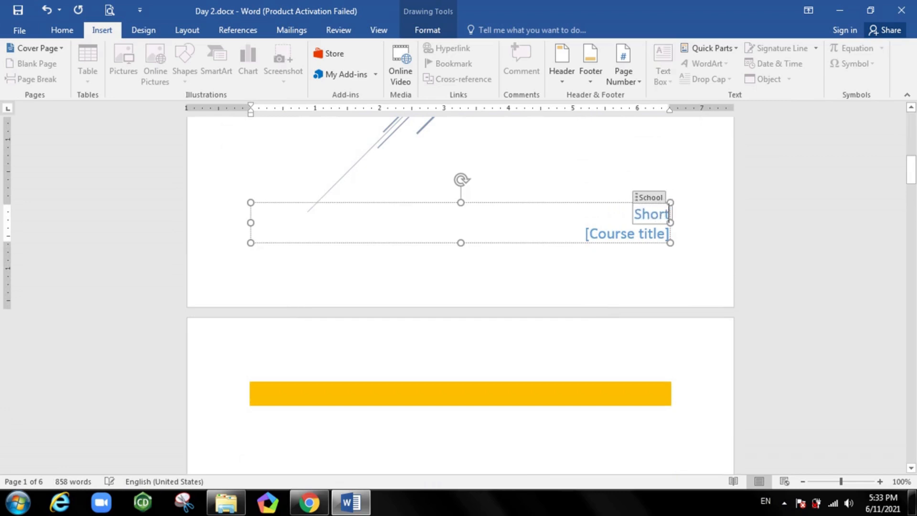
pyautogui.write('cuts')
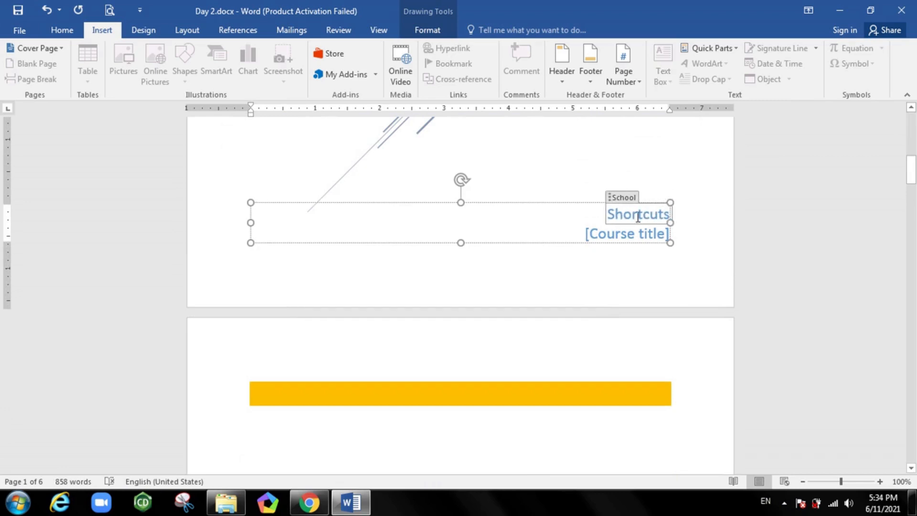
# Fill in the Course title placeholder at the foot of the cover page with Insert tab
pyautogui.click(632, 234)
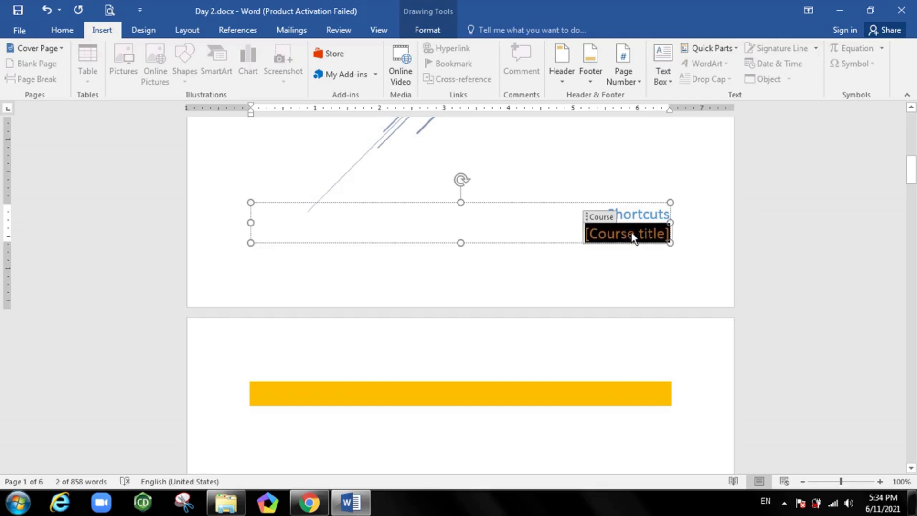
pyautogui.write('inse')
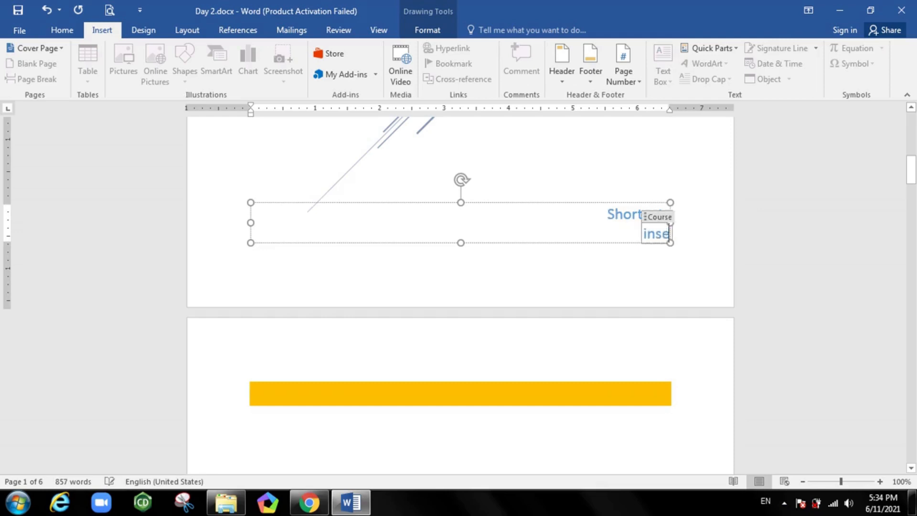
pyautogui.write('rt tab')
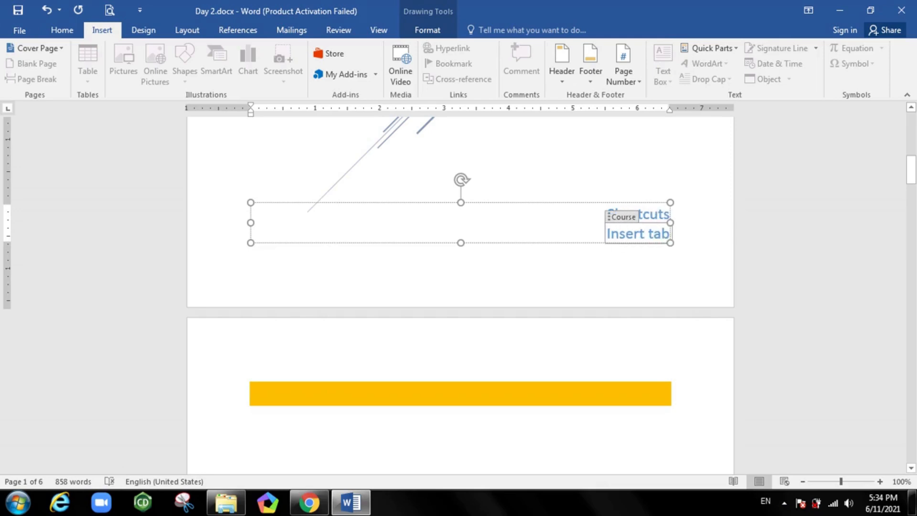
pyautogui.click(711, 236)
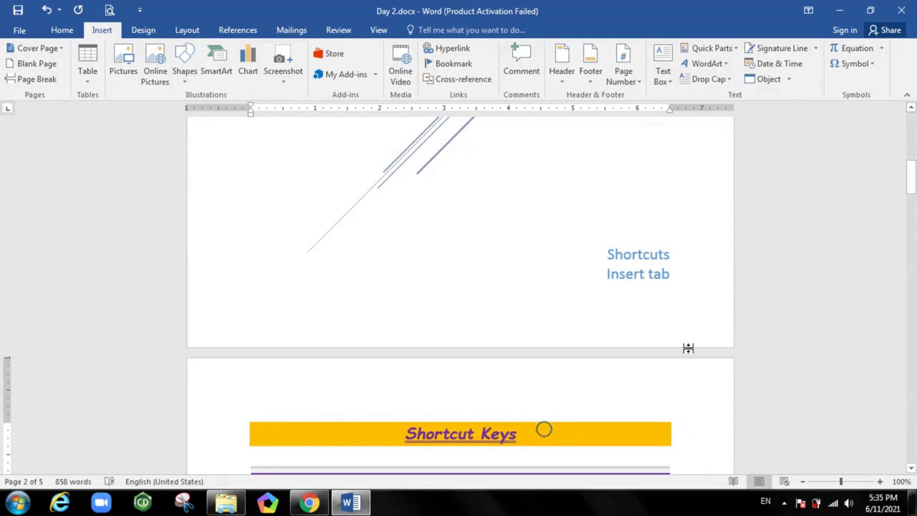
# Insert a page break directly before the Frequency heading
pyautogui.moveTo(907, 186); pyautogui.dragTo(912, 293)
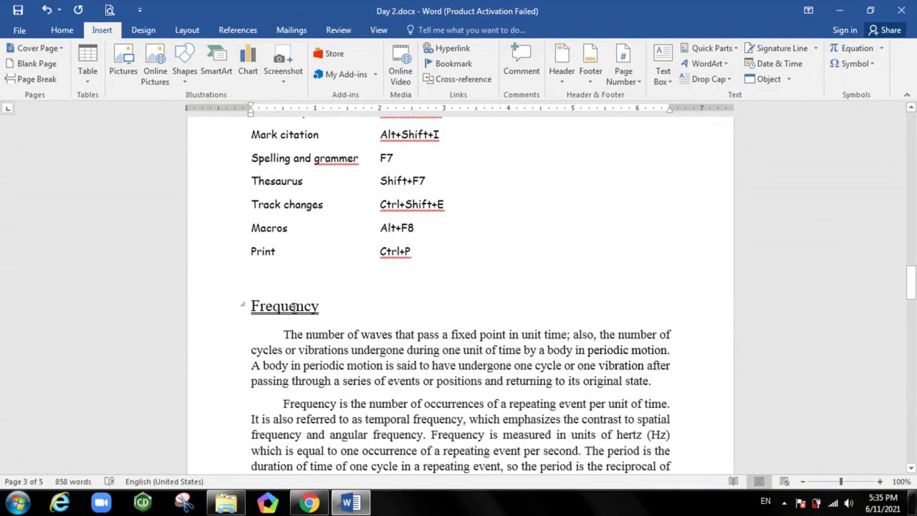
pyautogui.click(253, 304)
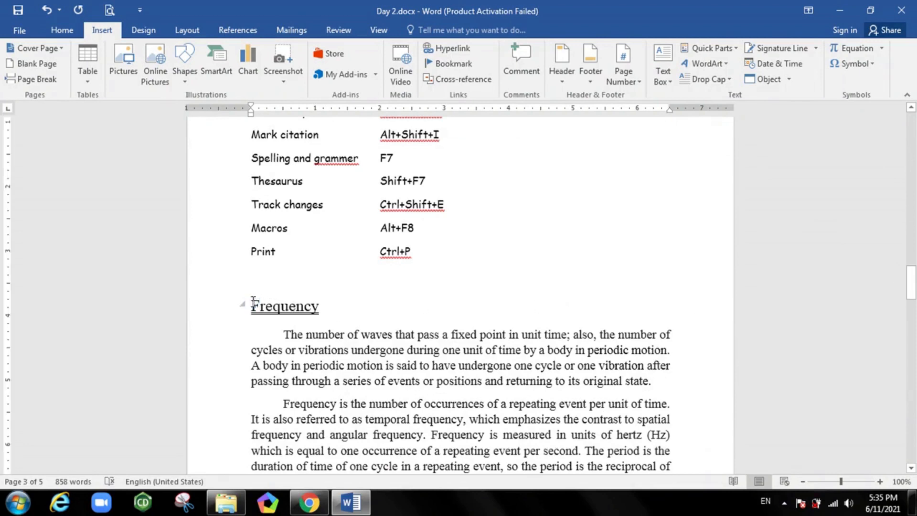
pyautogui.click(45, 81)
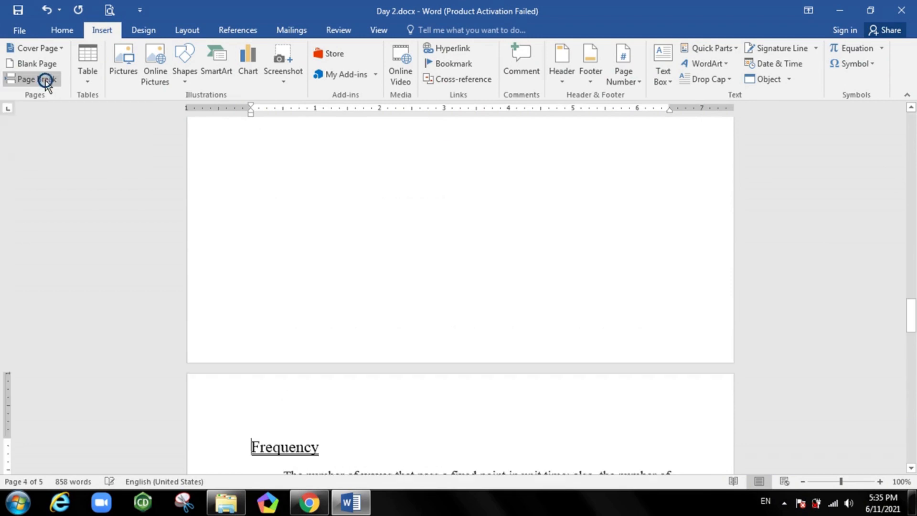
# Remove the page break and empty lines before the Frequency heading, and insert a new page break after the Print entry
pyautogui.click(333, 255)
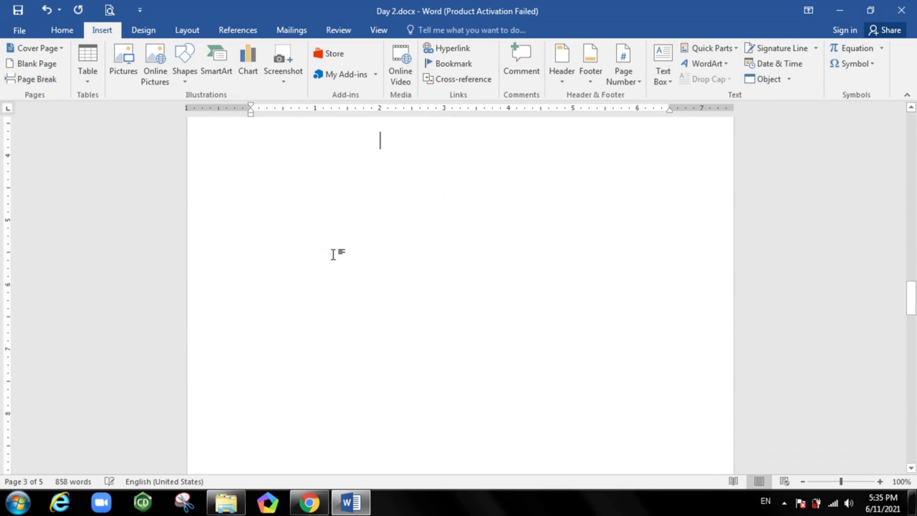
pyautogui.press('Delete')
pyautogui.press('BackSpace')
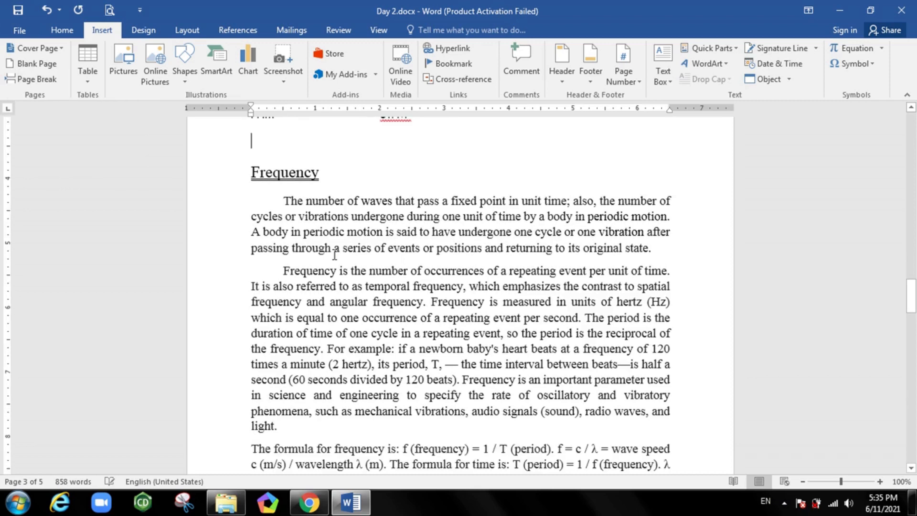
pyautogui.press('BackSpace')
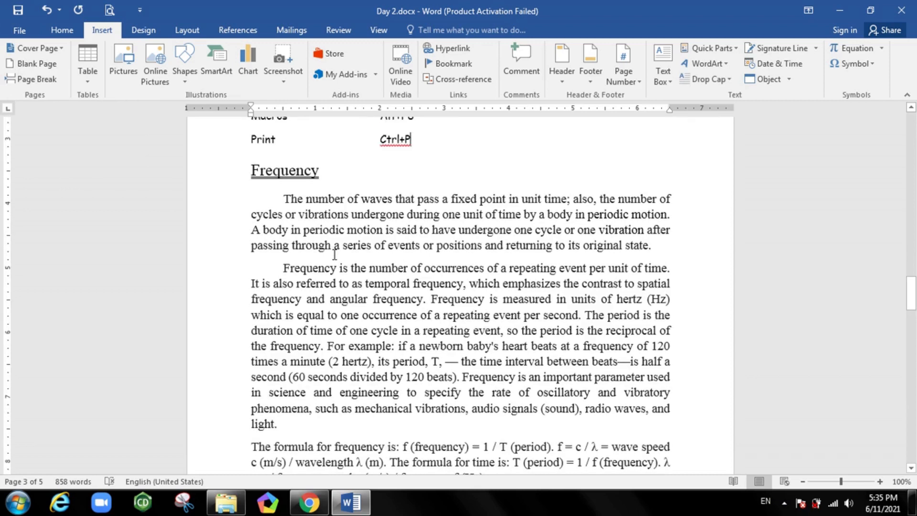
pyautogui.hotkey('ctrl', 'Return')
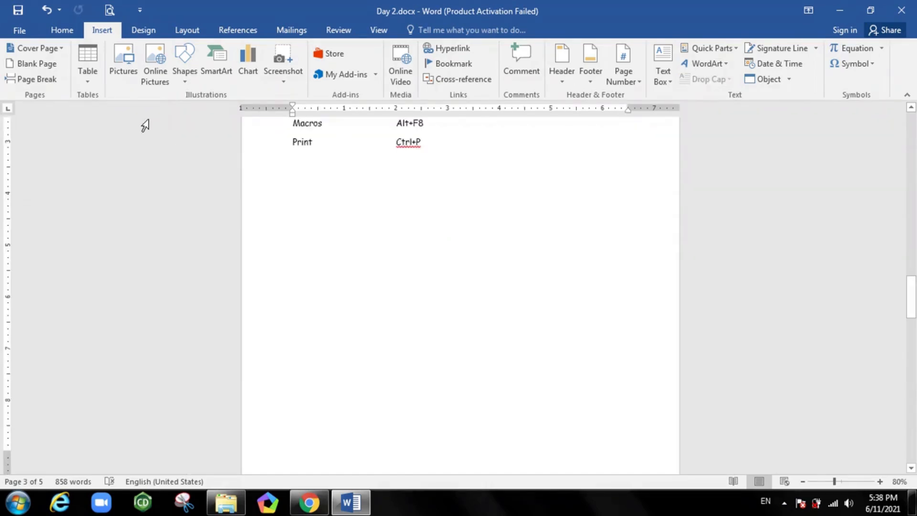
# Insert a table of two columns and three rows below the Print entry and enter the headers Function and Shortcut
pyautogui.click(88, 78)
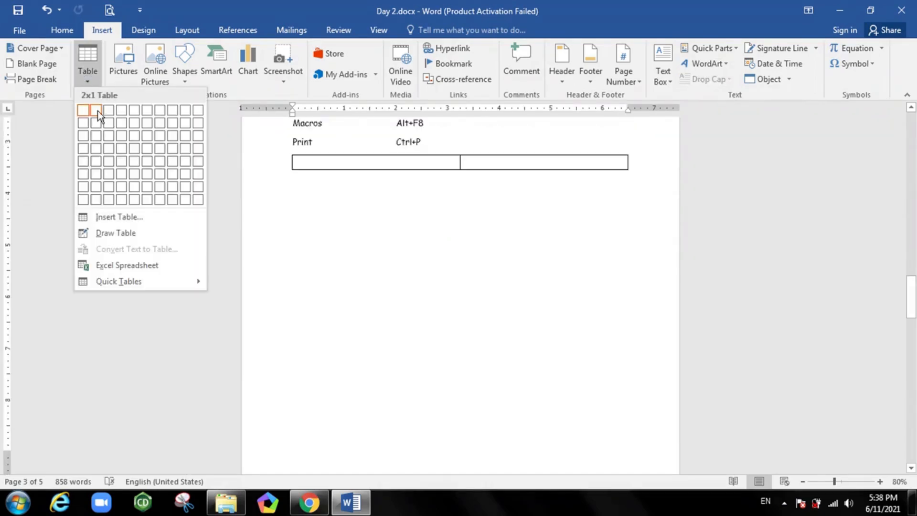
pyautogui.click(96, 136)
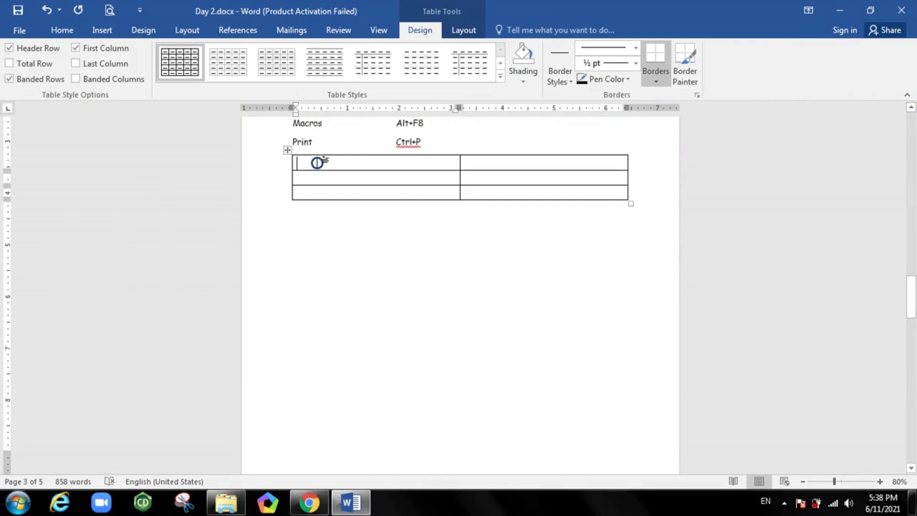
pyautogui.write('function')
pyautogui.press('Tab')
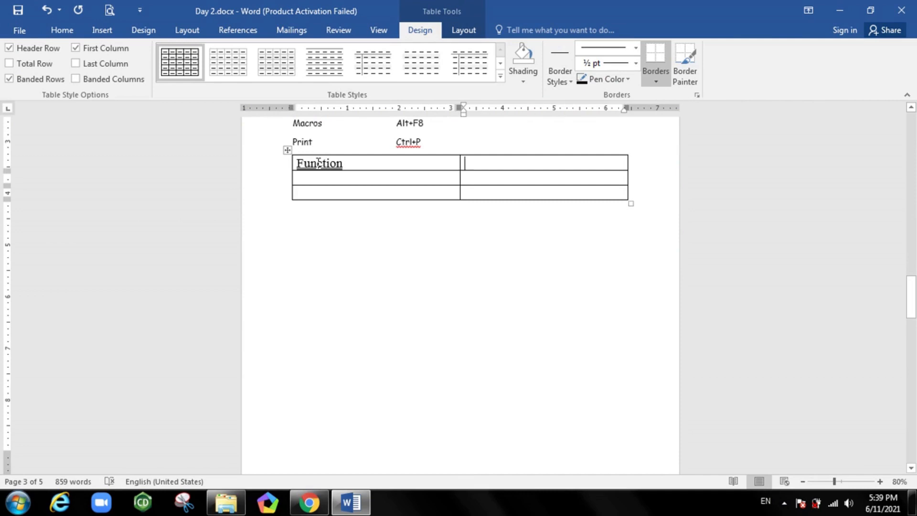
pyautogui.write('shortcut')
pyautogui.press('Return')
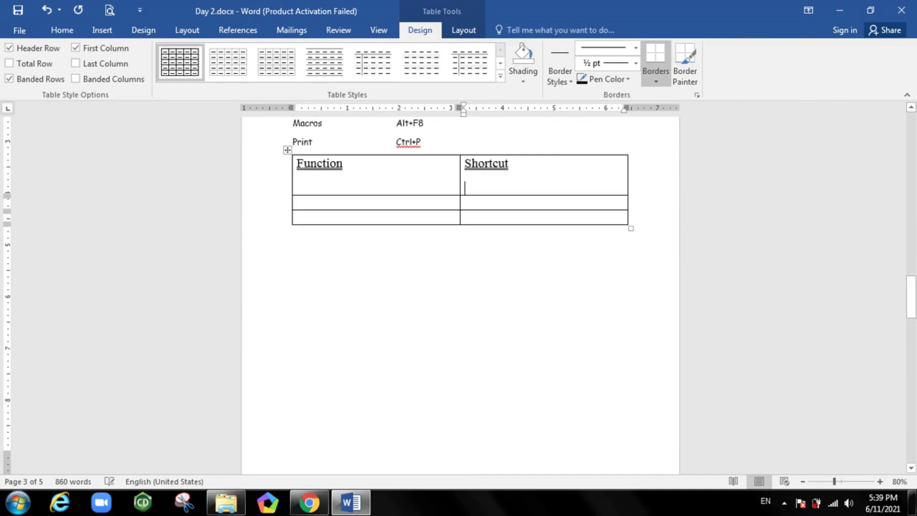
pyautogui.press('BackSpace')
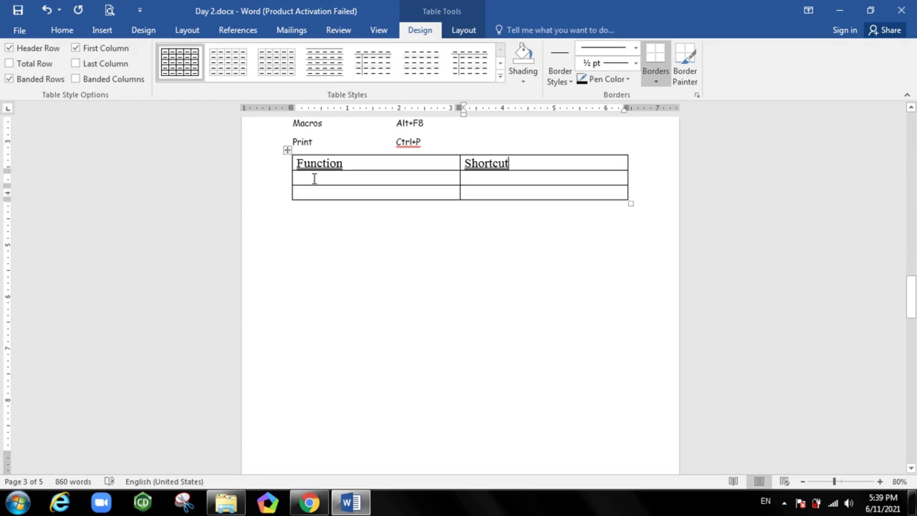
# Fill the table's second row with Print as the function and Ctrl+P as the shortcut
pyautogui.click(313, 178)
pyautogui.write('prin')
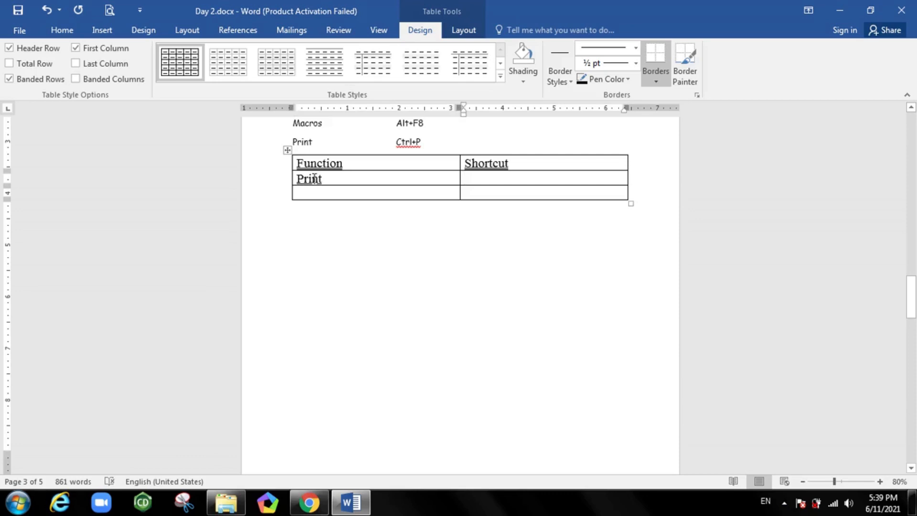
pyautogui.write('ctrl+P')
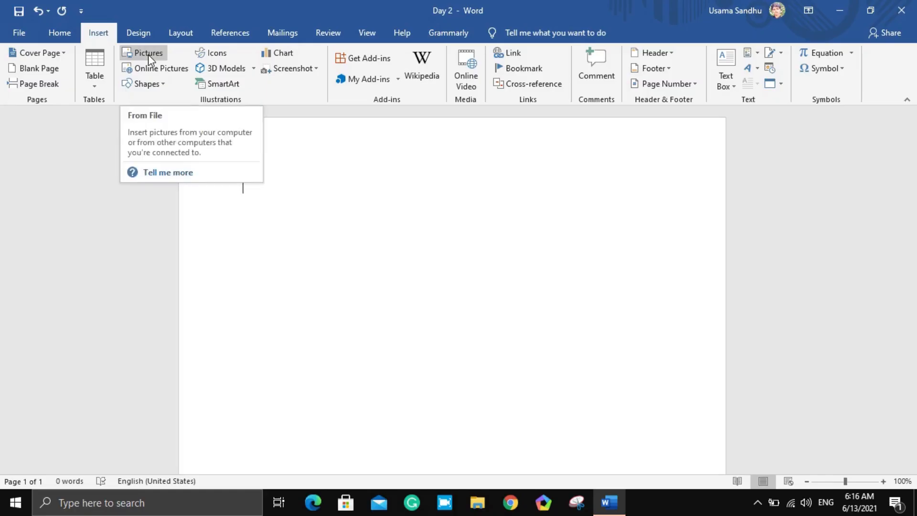
# Insert the picture cb from the pics folder on the Desktop into the blank document
pyautogui.click(148, 55)
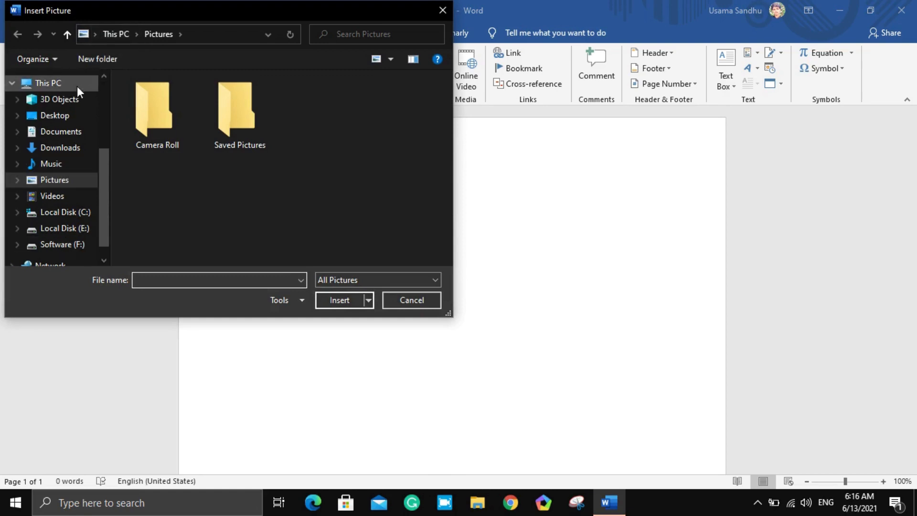
pyautogui.click(76, 115)
pyautogui.doubleClick(158, 121)
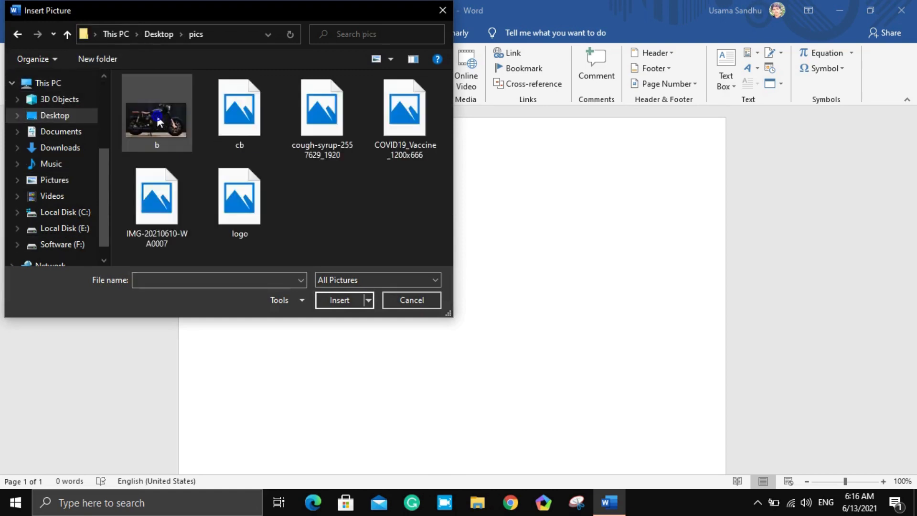
pyautogui.click(257, 124)
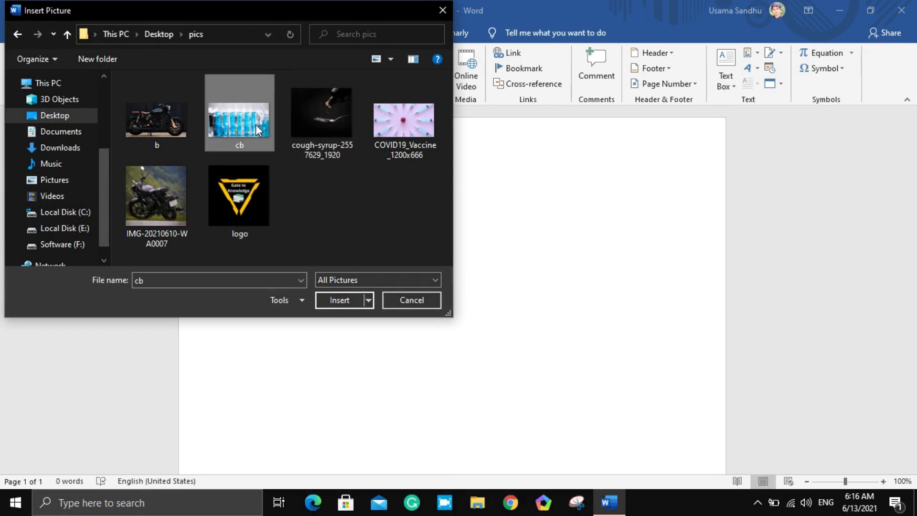
pyautogui.click(340, 300)
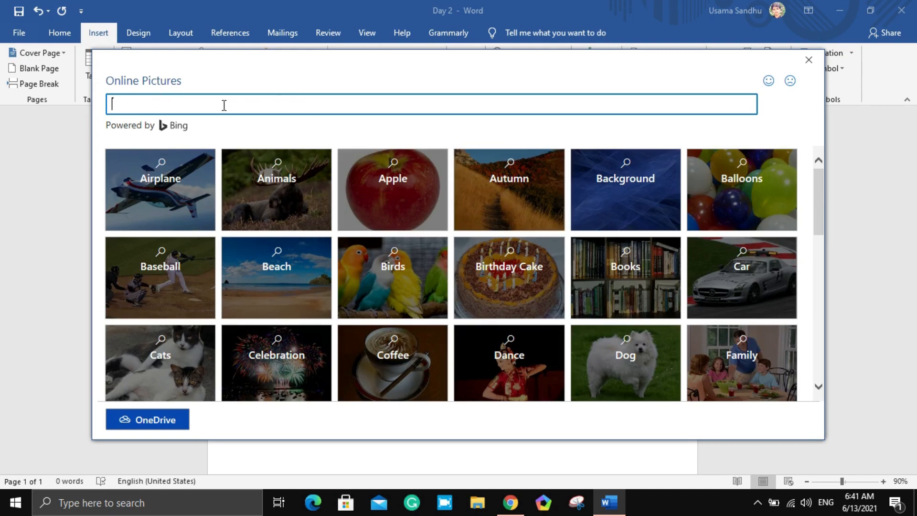
# Insert the online picture of the turquoise bird with the yellow-green head from the Birds category
pyautogui.click(385, 277)
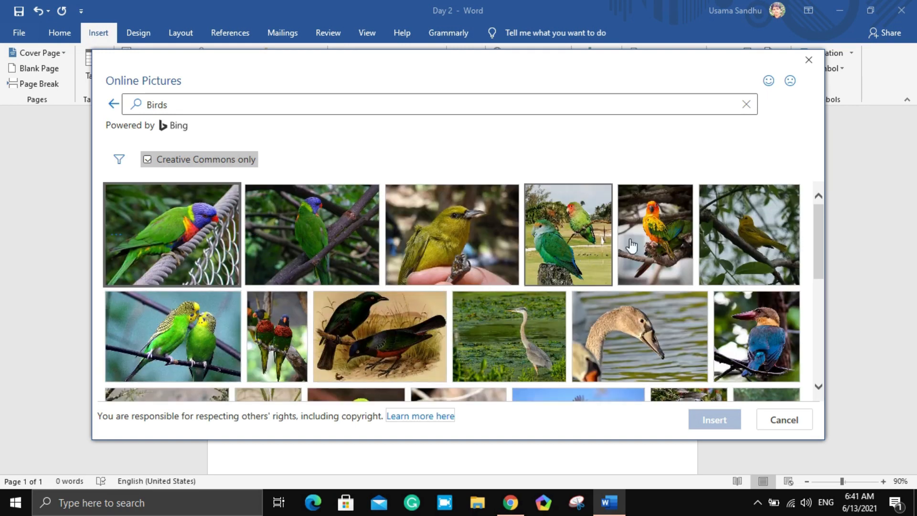
pyautogui.moveTo(820, 240); pyautogui.dragTo(819, 292)
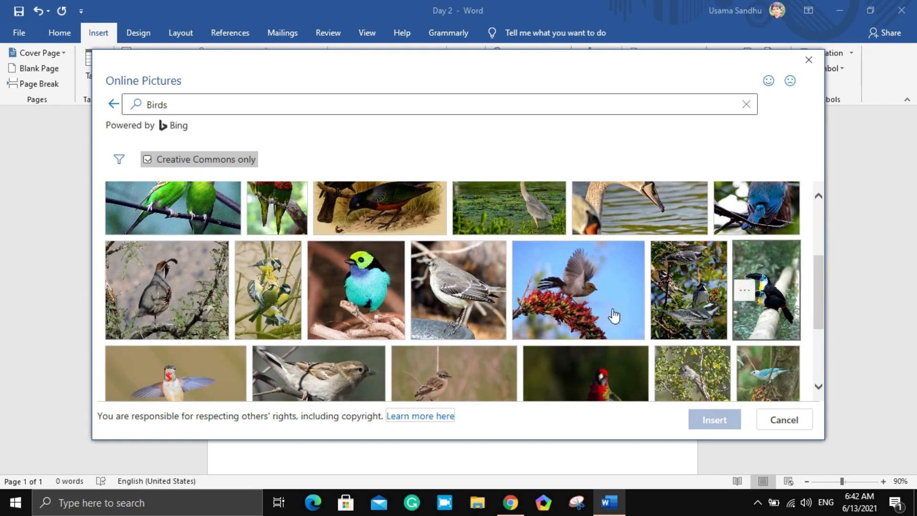
pyautogui.click(379, 317)
pyautogui.click(713, 422)
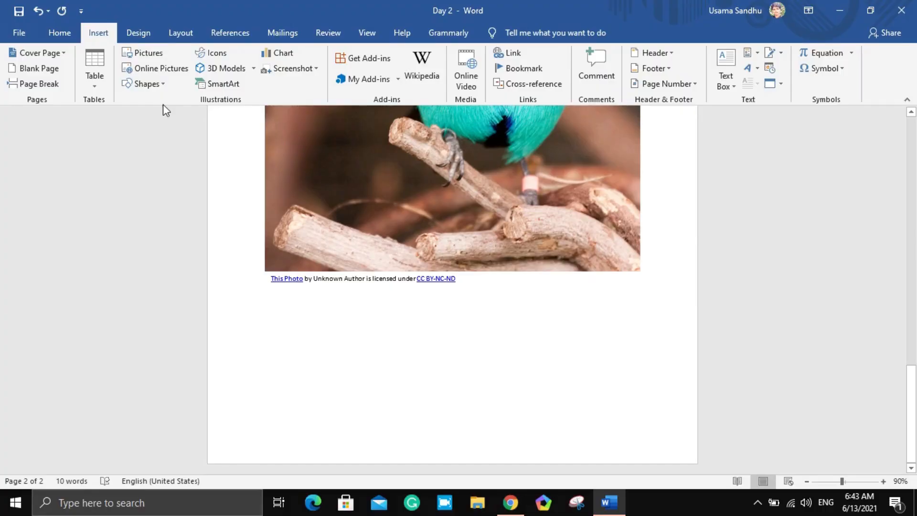
# Draw a smiley face shape about 1.55" in size below the bird photo and give it the green outline style
pyautogui.click(163, 88)
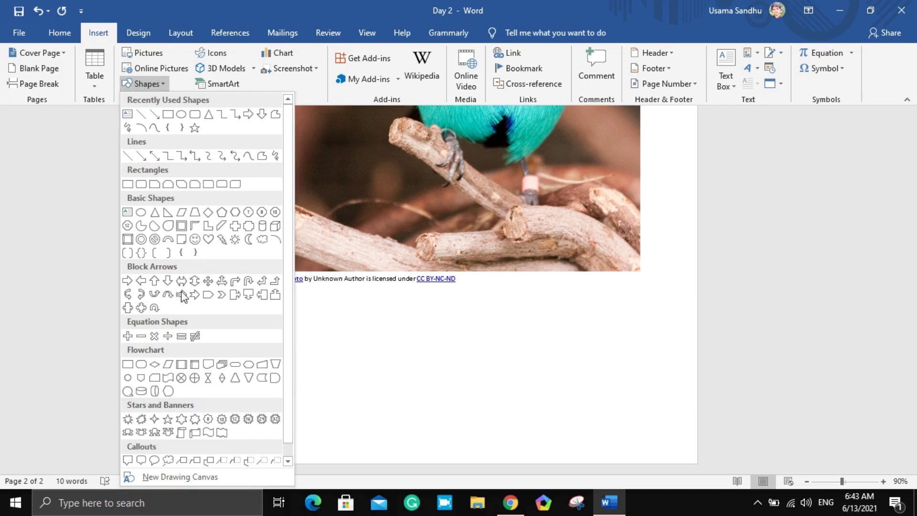
pyautogui.click(196, 239)
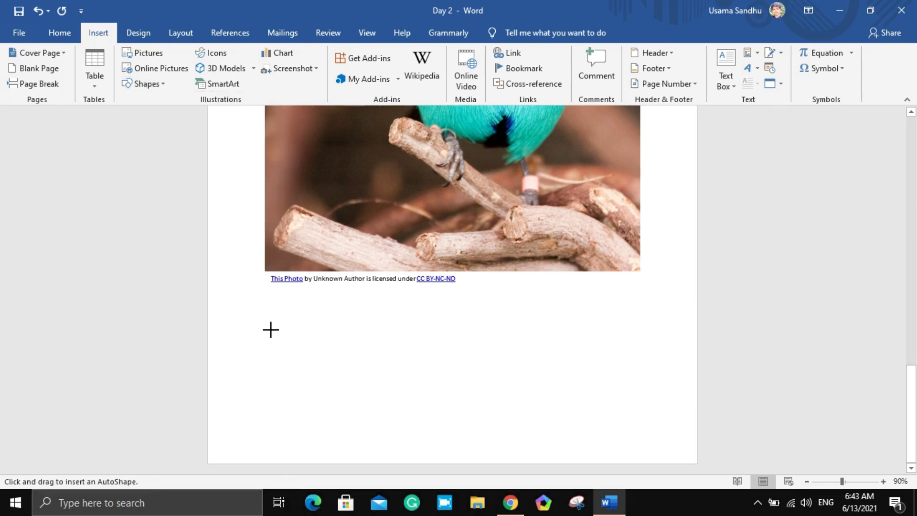
pyautogui.moveTo(271, 330); pyautogui.dragTo(360, 420)
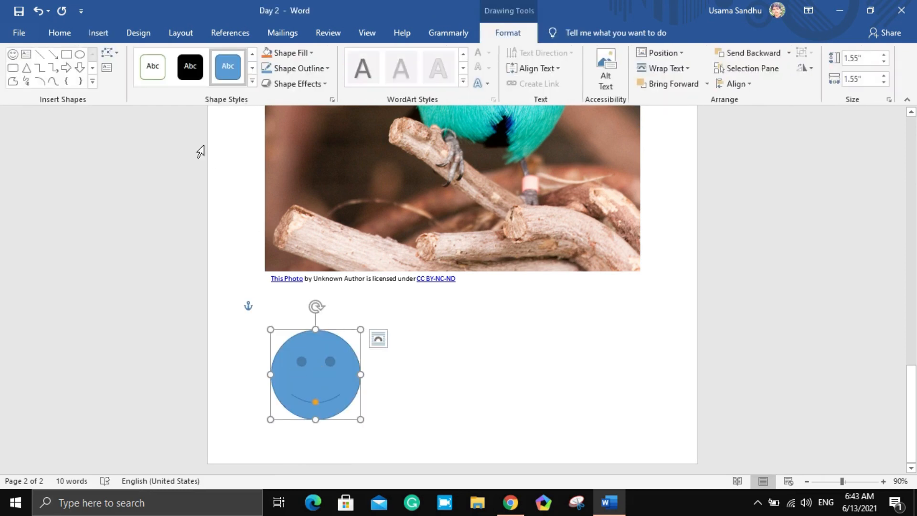
pyautogui.click(153, 67)
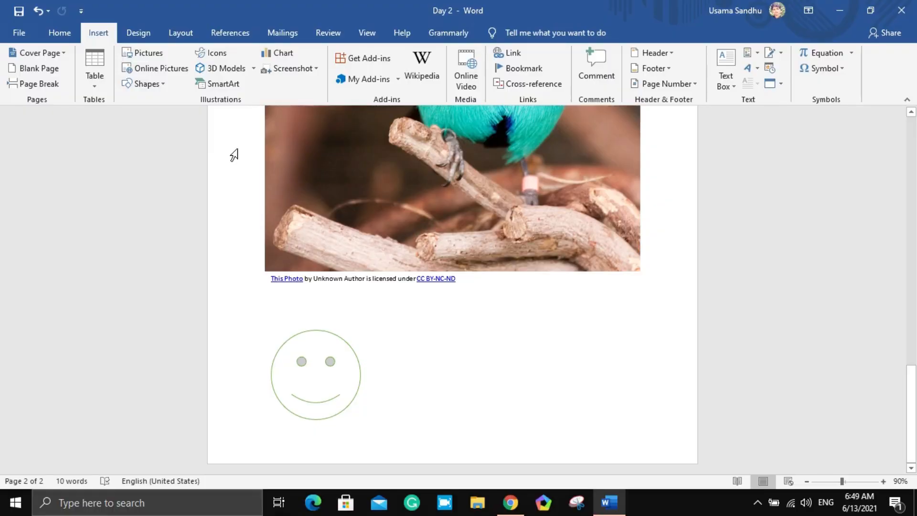
# Browse the icon categories and insert the atom icon from the Education category
pyautogui.click(221, 56)
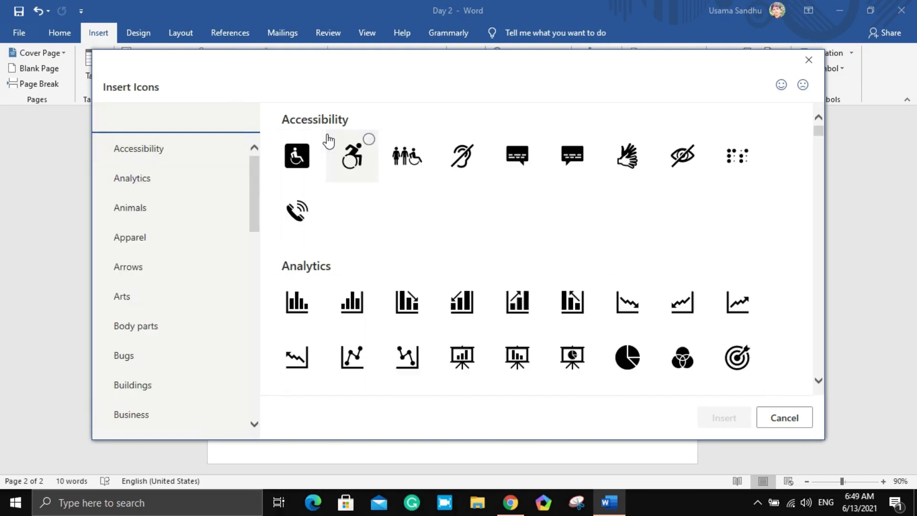
pyautogui.moveTo(258, 215); pyautogui.dragTo(256, 242)
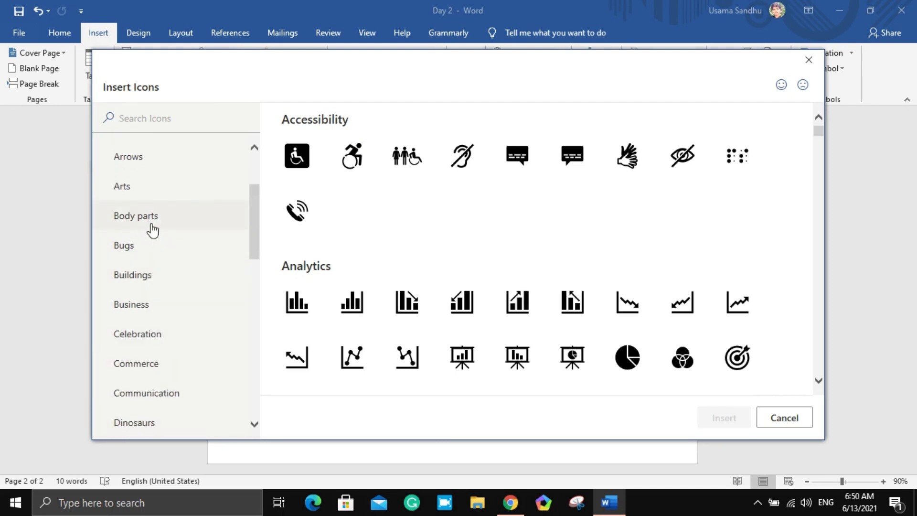
pyautogui.click(148, 241)
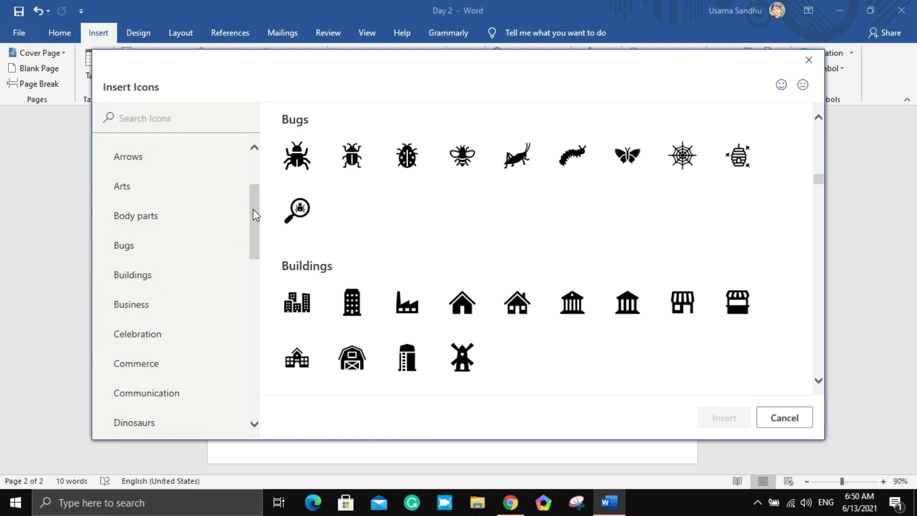
pyautogui.moveTo(254, 215); pyautogui.dragTo(254, 266)
pyautogui.click(143, 253)
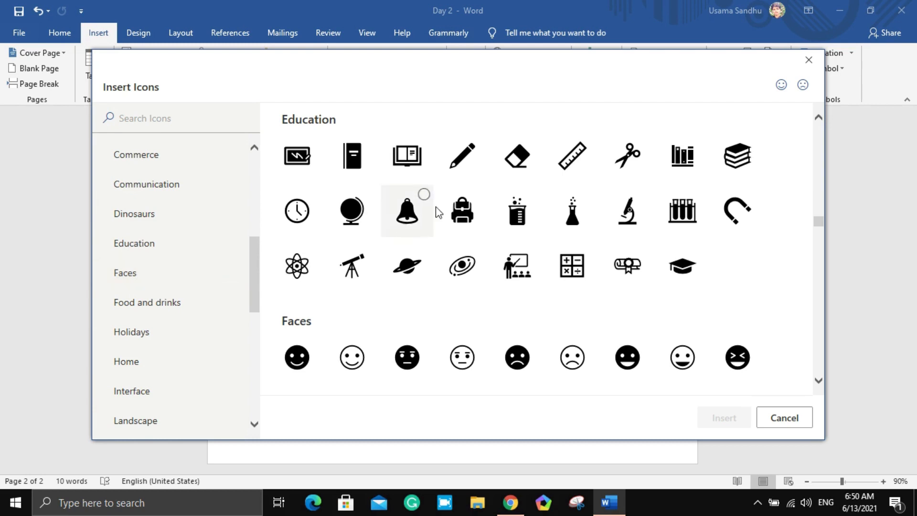
pyautogui.click(308, 251)
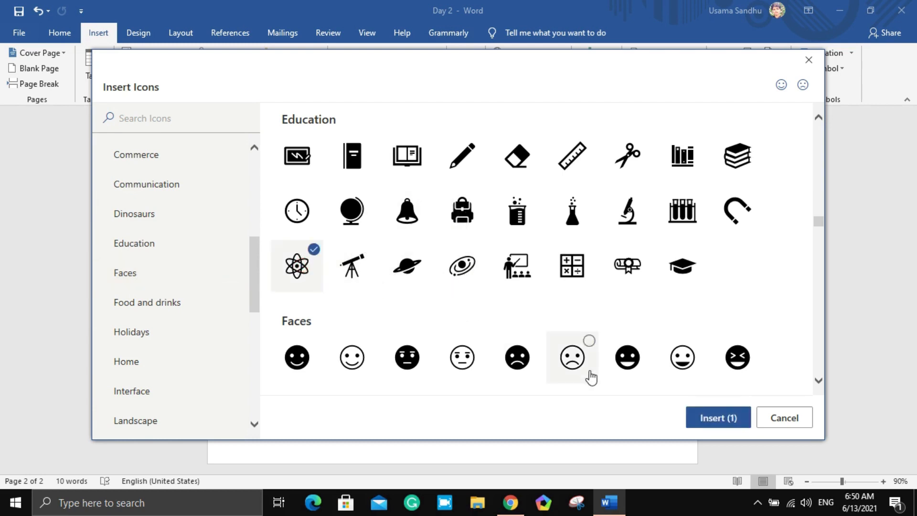
pyautogui.click(721, 419)
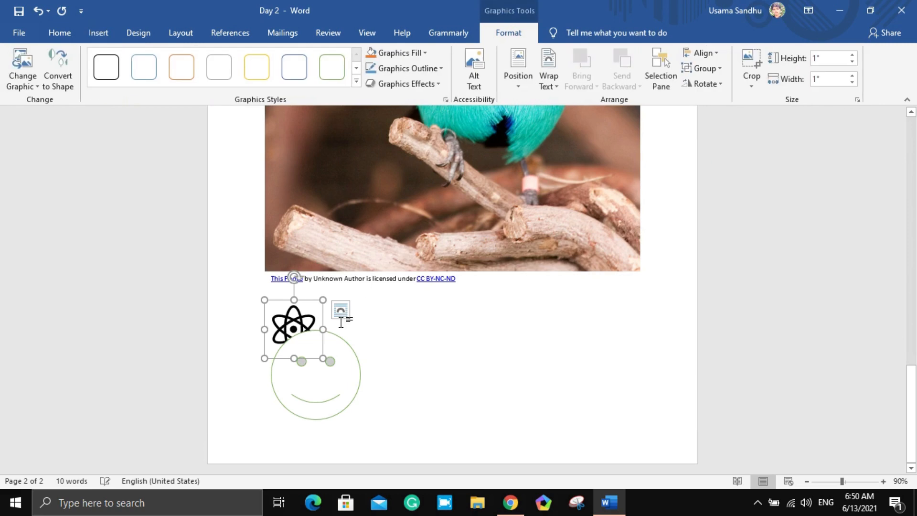
# Move the smiley face to the right so that it no longer overlaps the atom icon
pyautogui.click(318, 378)
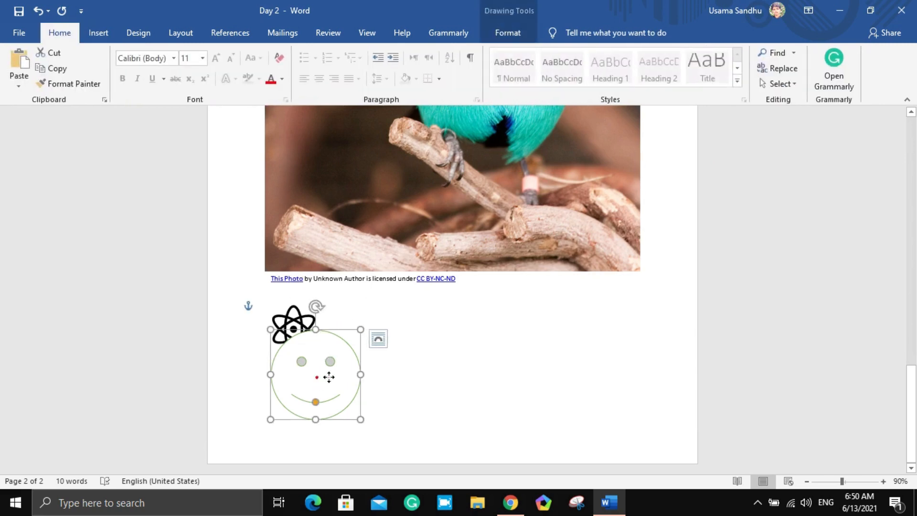
pyautogui.moveTo(328, 377); pyautogui.dragTo(427, 380)
pyautogui.click(283, 330)
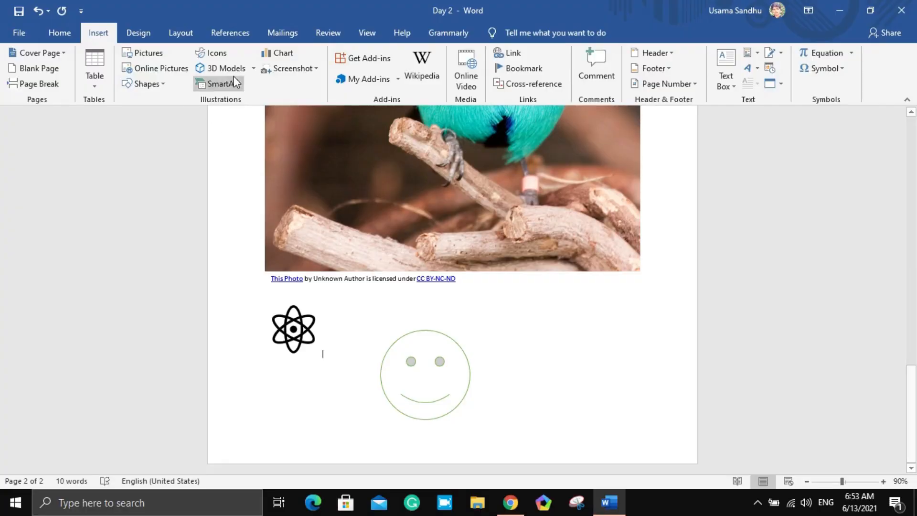
# Insert the blue orbital with the ring from the Chemistry category of the online 3D models
pyautogui.click(220, 71)
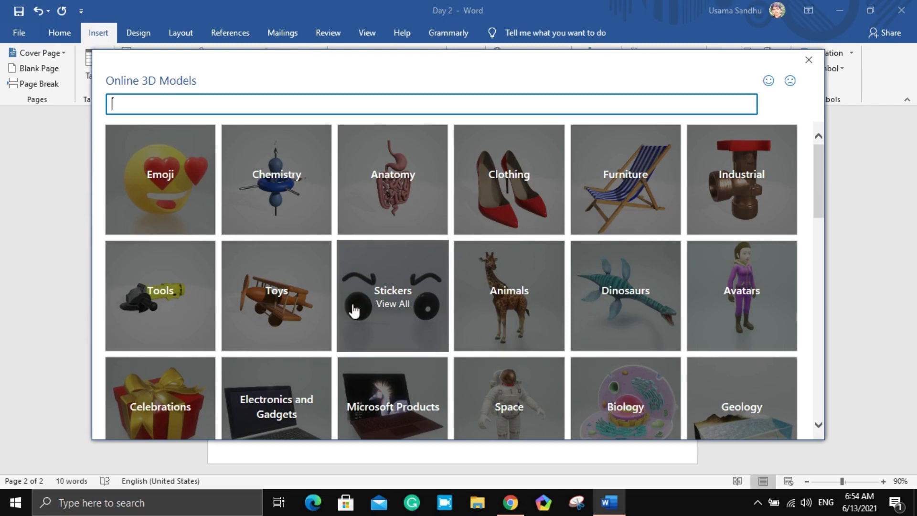
pyautogui.click(271, 160)
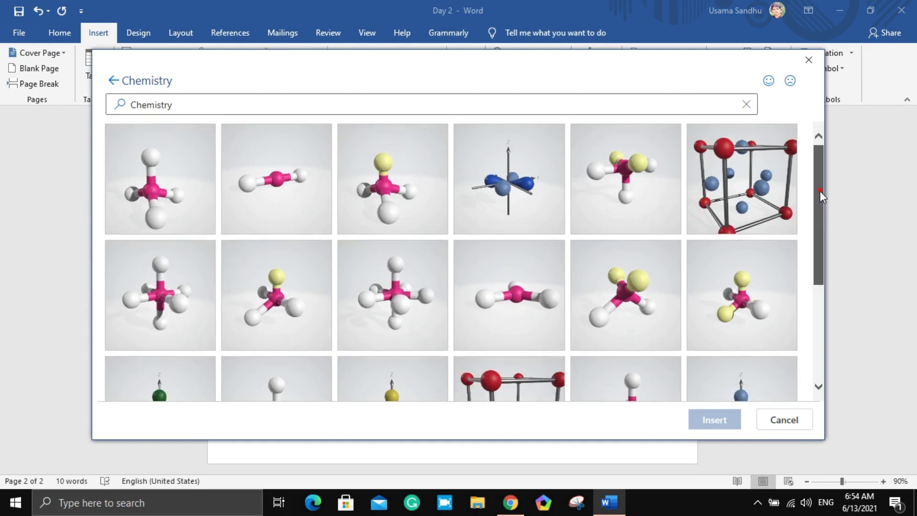
pyautogui.moveTo(820, 191); pyautogui.dragTo(812, 299)
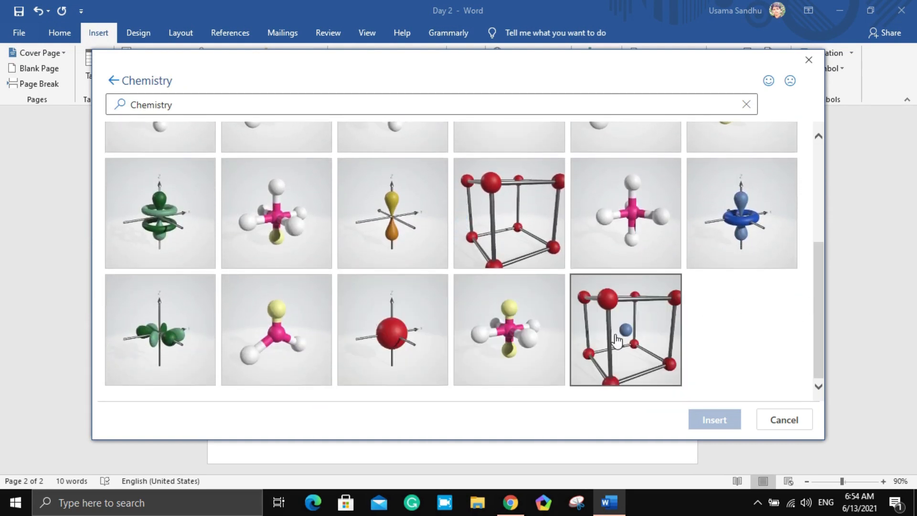
pyautogui.click(653, 335)
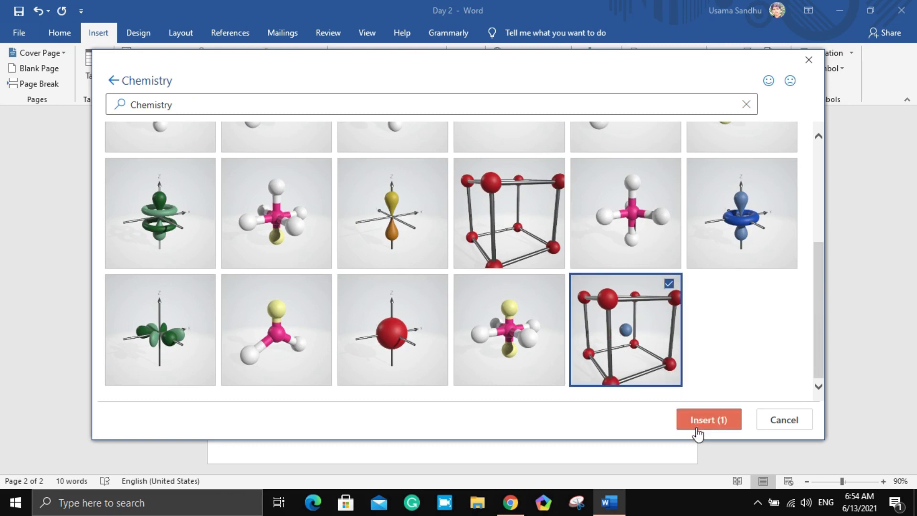
pyautogui.click(737, 246)
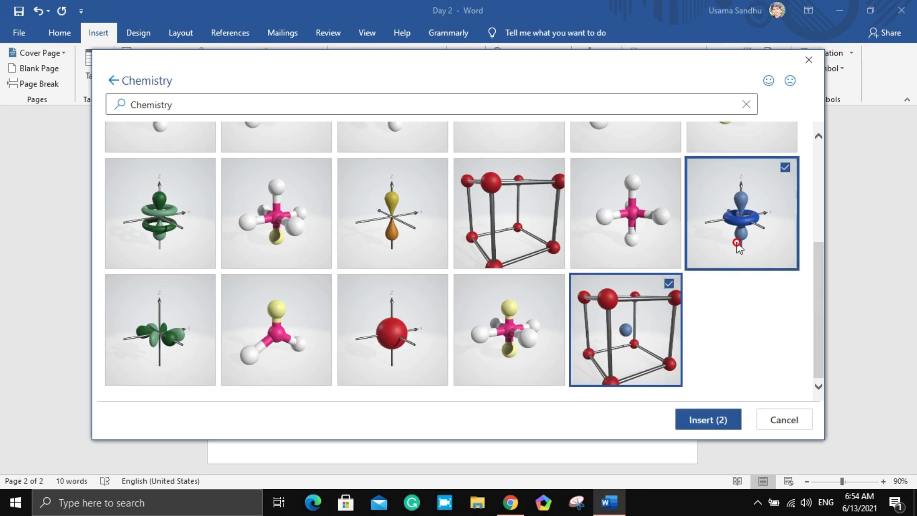
pyautogui.click(669, 285)
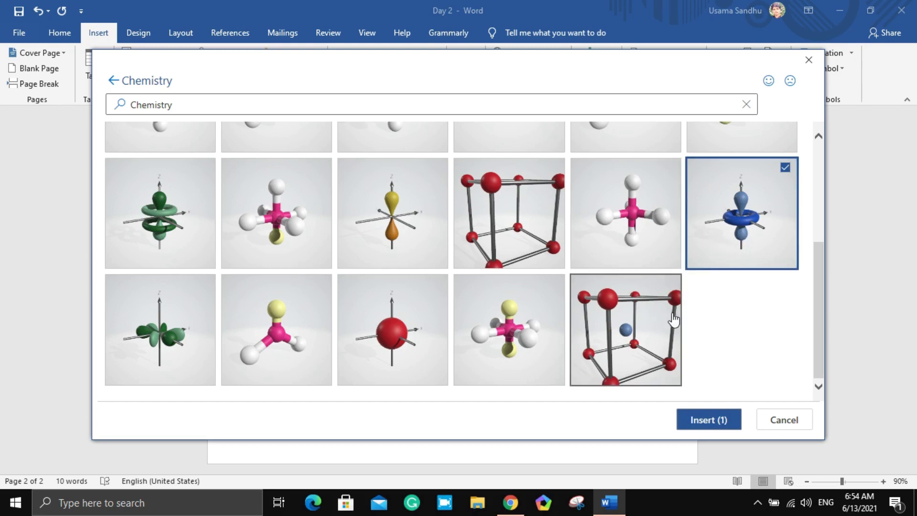
pyautogui.click(697, 417)
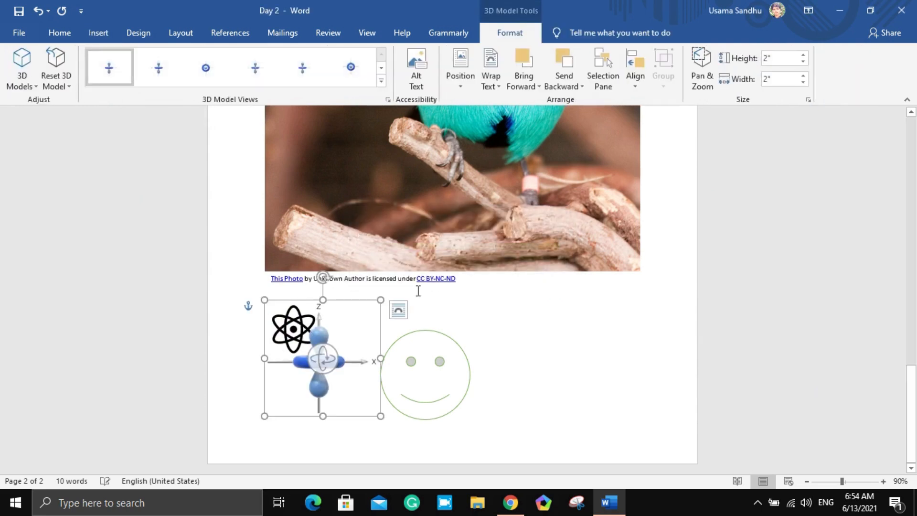
# Move the 3D orbital model to the right of the smiley face
pyautogui.click(340, 332)
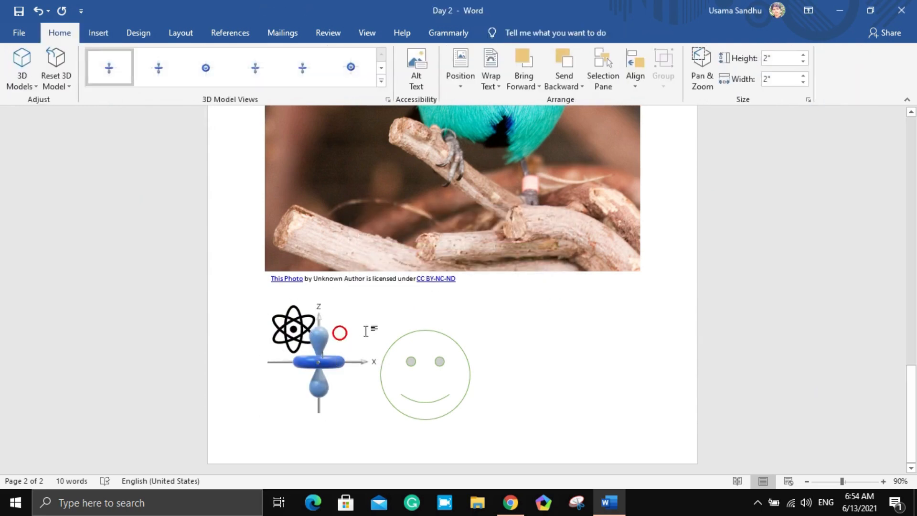
pyautogui.click(316, 362)
pyautogui.moveTo(311, 385); pyautogui.dragTo(641, 461)
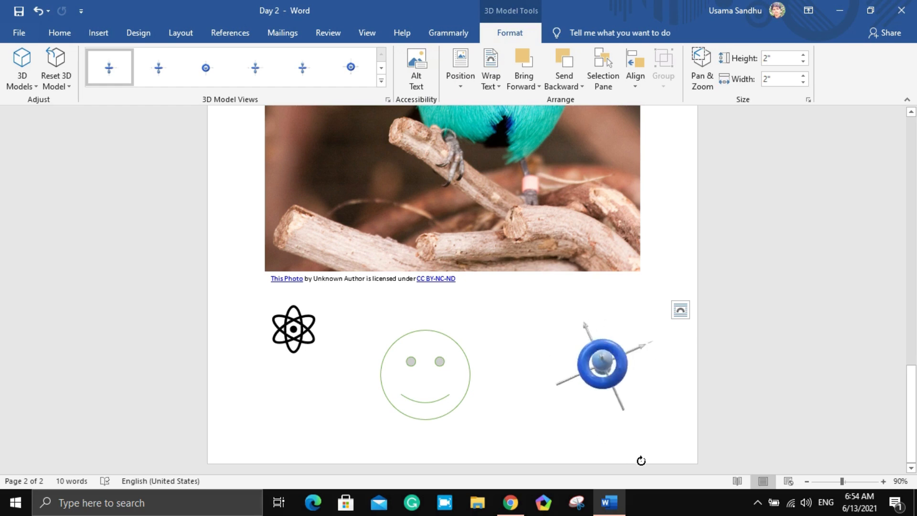
# Rotate the 3D orbital model through several angles until it stands upright with its ring seen edge-on
pyautogui.moveTo(603, 362); pyautogui.dragTo(609, 443)
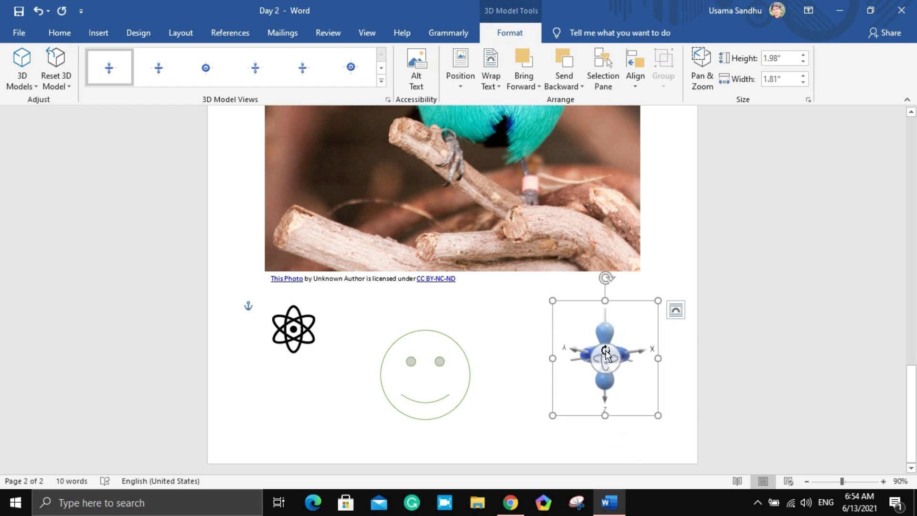
pyautogui.moveTo(606, 365); pyautogui.dragTo(611, 405)
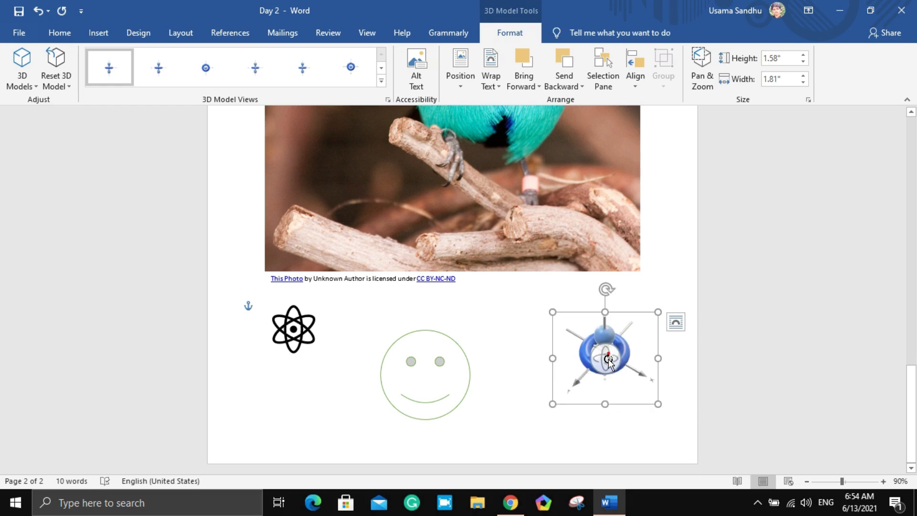
pyautogui.moveTo(609, 361); pyautogui.dragTo(613, 393)
pyautogui.moveTo(606, 357); pyautogui.dragTo(497, 383)
pyautogui.moveTo(608, 367); pyautogui.dragTo(579, 368)
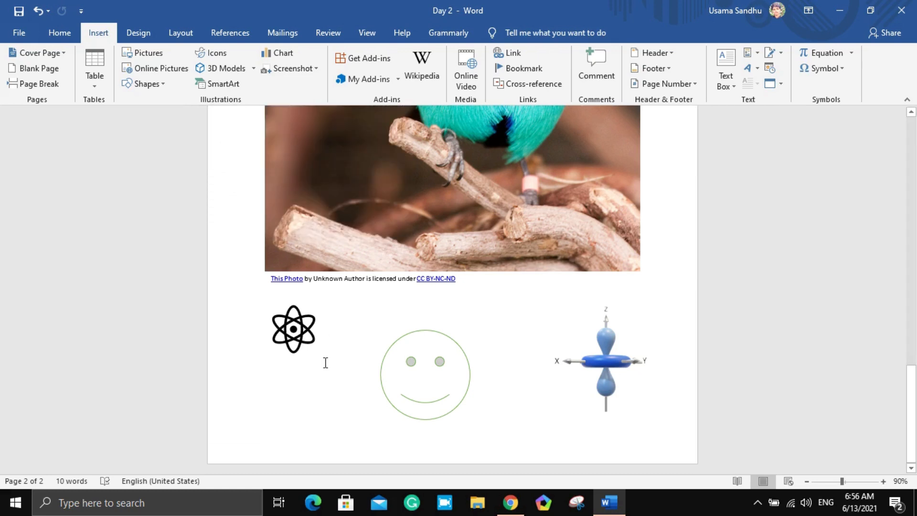
# Insert a Circle Arrow Process SmartArt graphic from the Cycle category on page 3
pyautogui.scroll(-3, 325, 362)
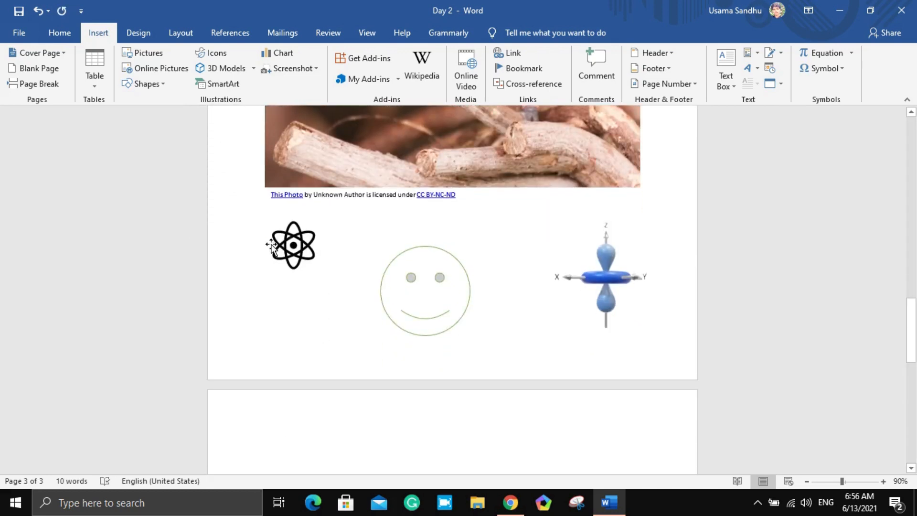
pyautogui.click(234, 85)
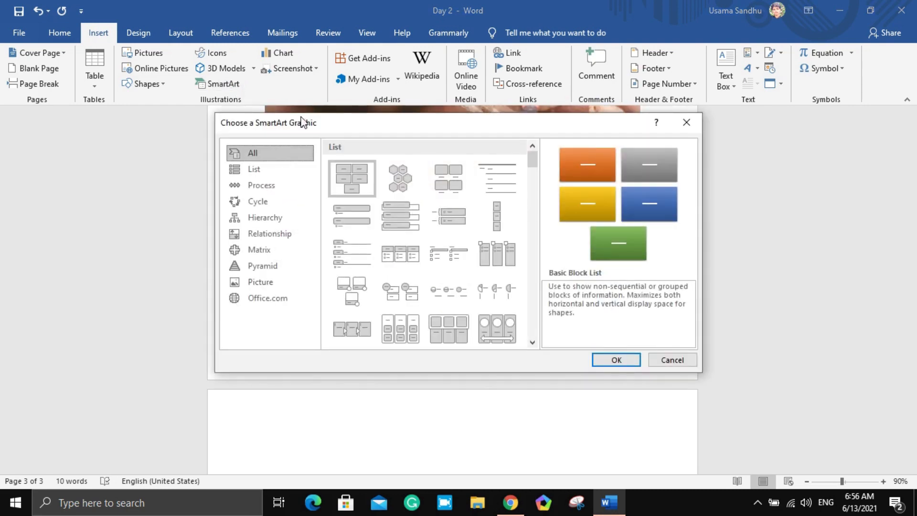
pyautogui.click(405, 185)
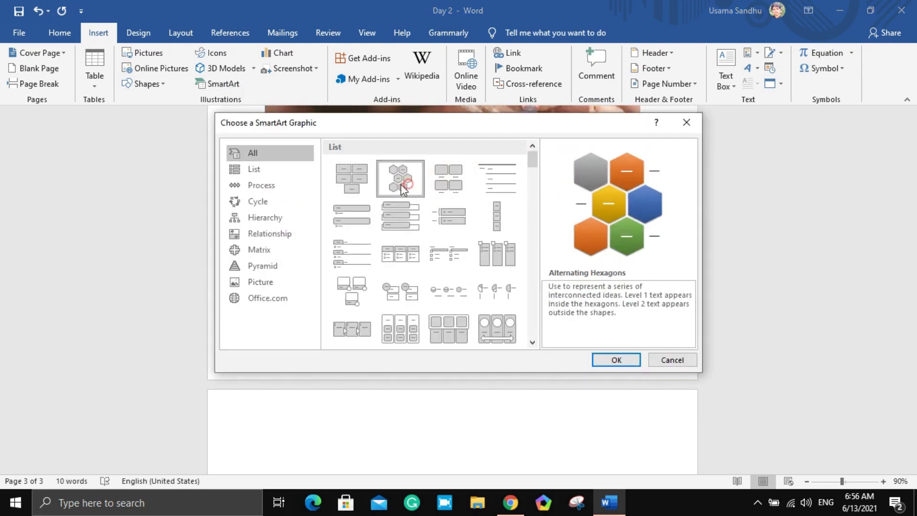
pyautogui.click(284, 205)
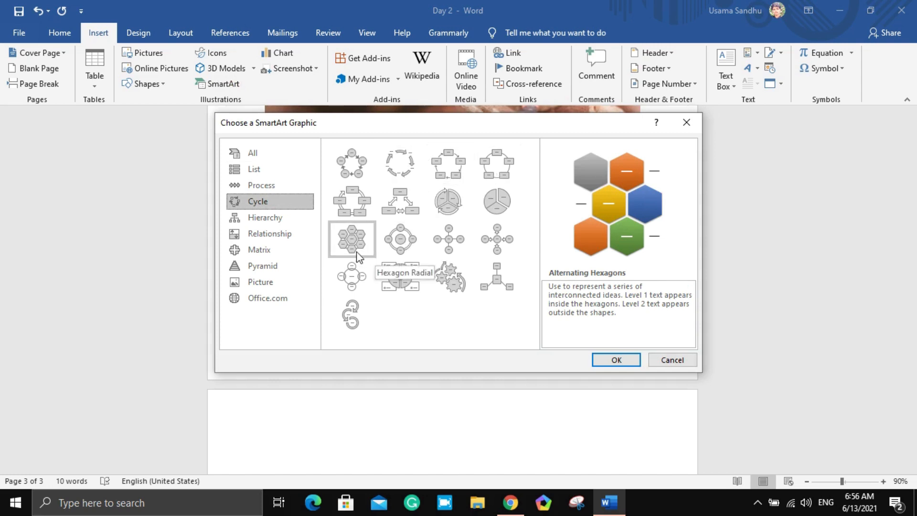
pyautogui.click(354, 316)
pyautogui.click(626, 359)
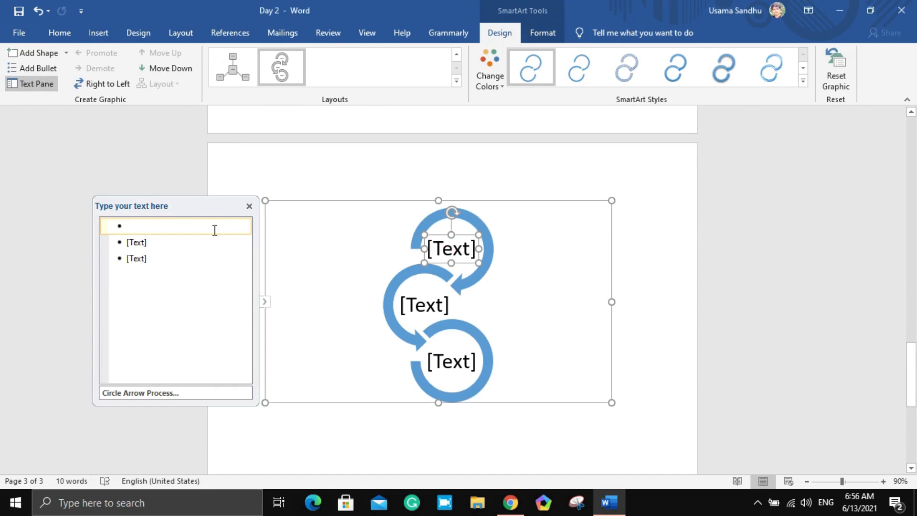
# Label the three SmartArt circles Step 1, Step 2 and Step 3 in order, and deselect the graphic
pyautogui.click(142, 222)
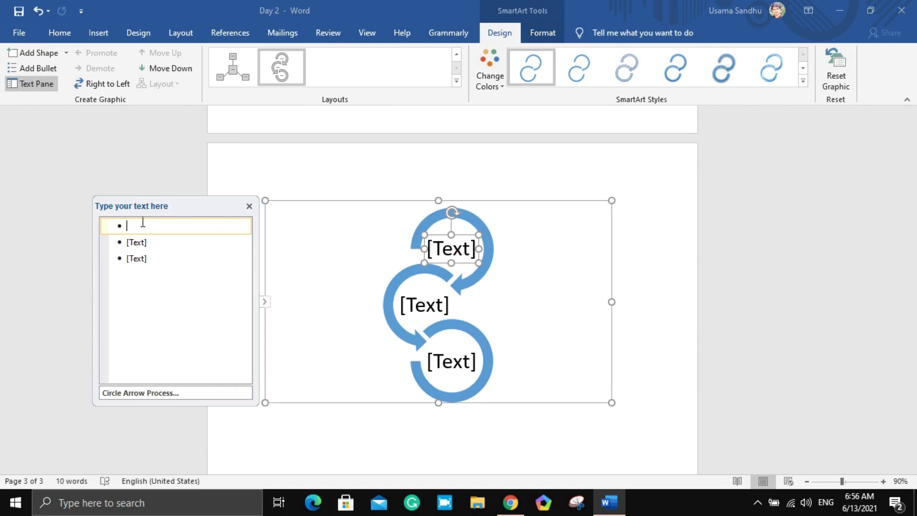
pyautogui.write('Step')
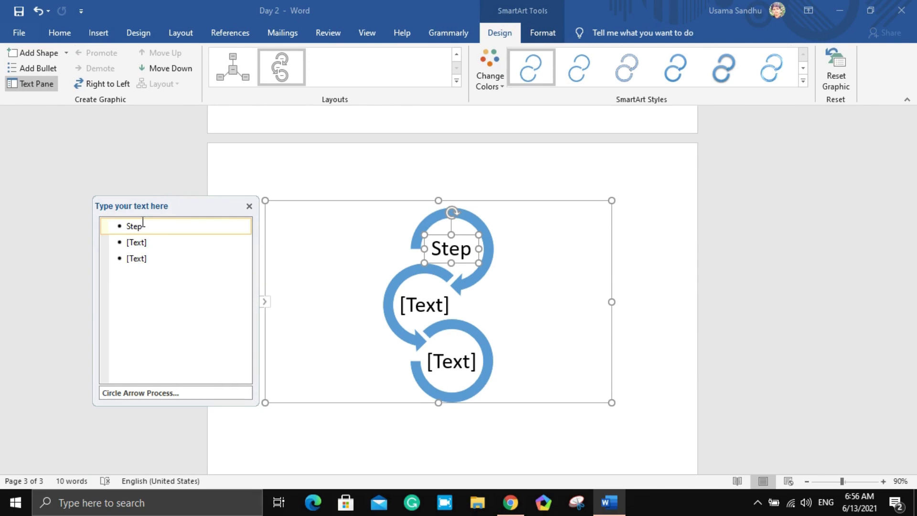
pyautogui.write(' 1')
pyautogui.click(139, 242)
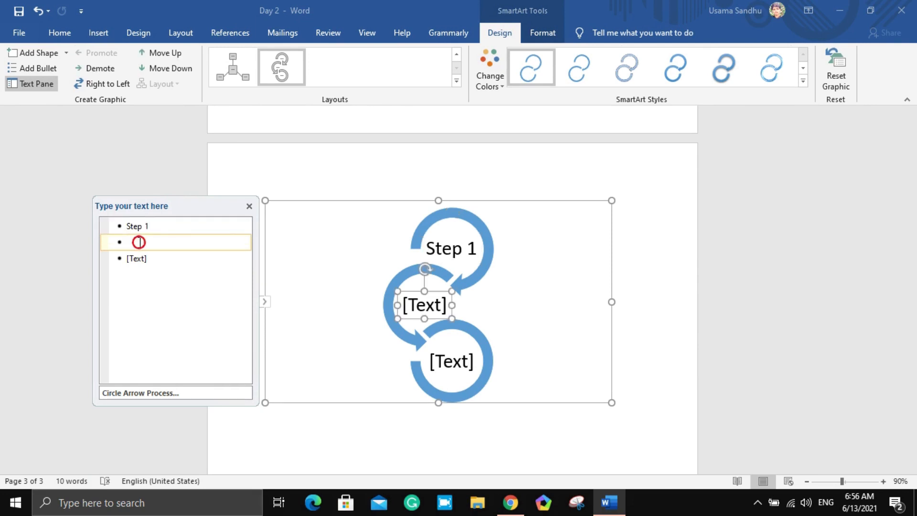
pyautogui.write('Step 2')
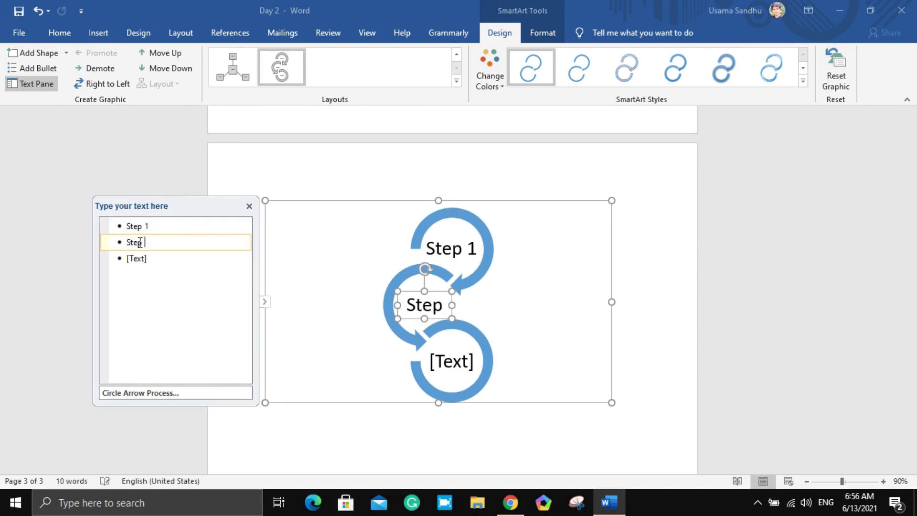
pyautogui.click(141, 258)
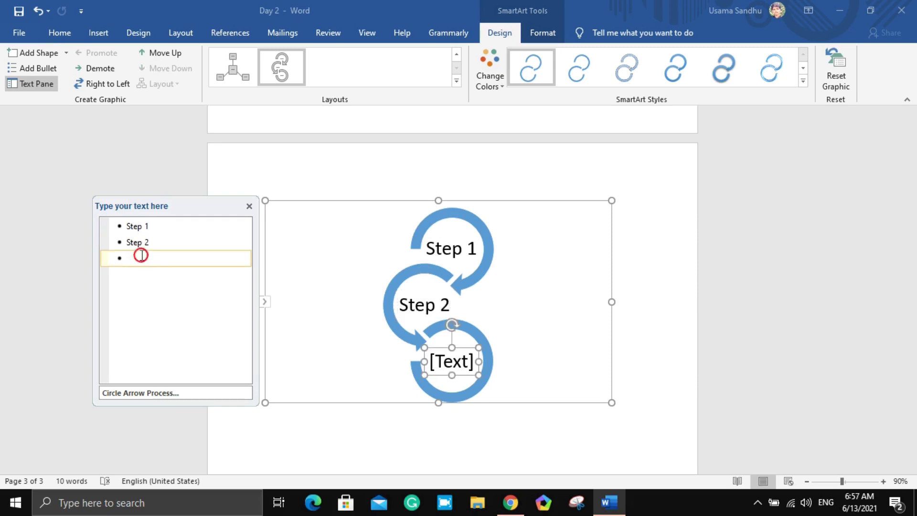
pyautogui.write('Step 3')
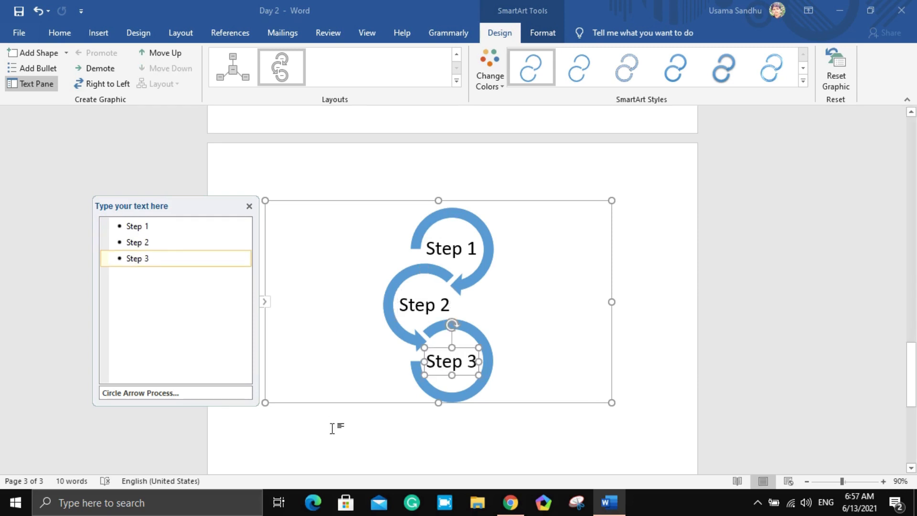
pyautogui.click(630, 336)
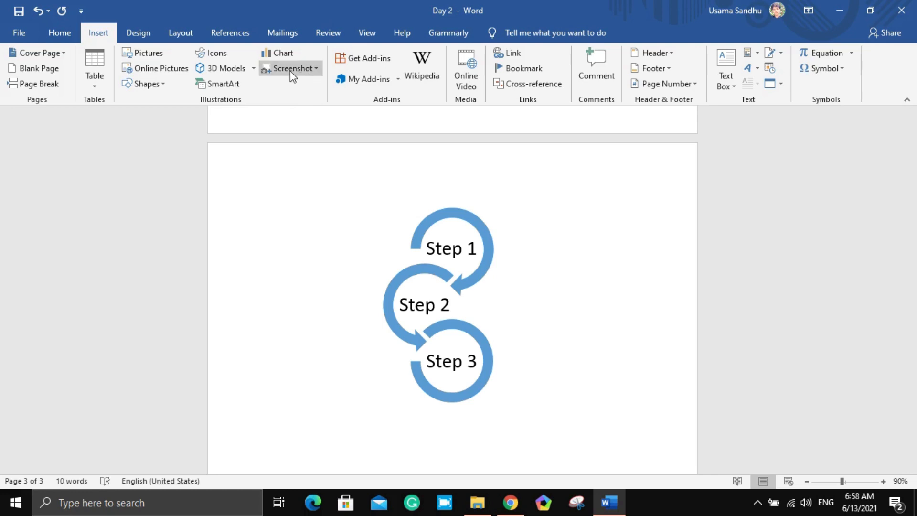
# Insert a screen clipping of the desktop wallpaper covering the motorcycle's seats, engine and fuel tank
pyautogui.click(305, 71)
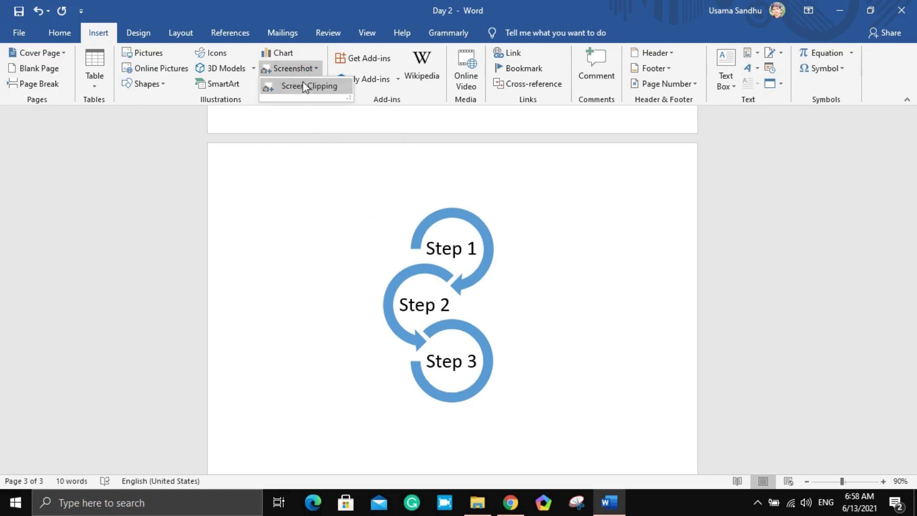
pyautogui.click(304, 86)
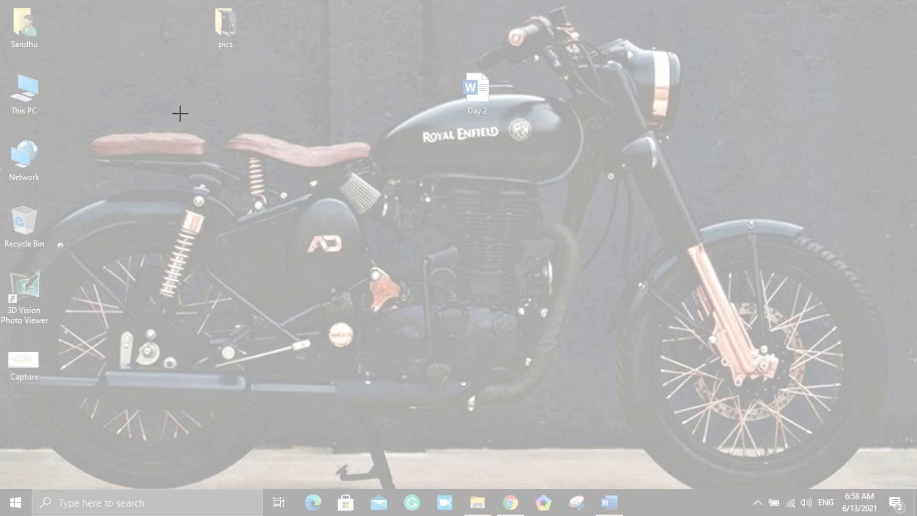
pyautogui.moveTo(93, 84); pyautogui.dragTo(557, 348)
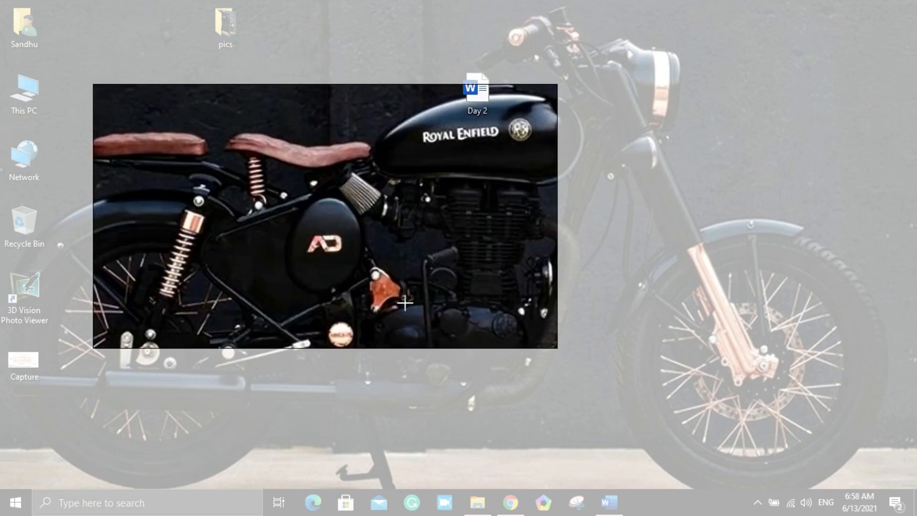
pyautogui.moveTo(436, 374); pyautogui.dragTo(406, 303)
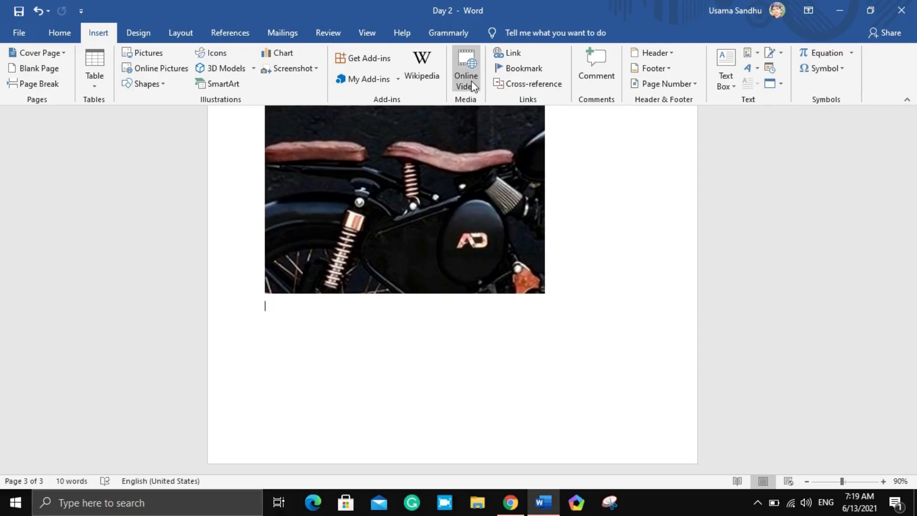
# Start inserting an online video, switch to Chrome and copy the embed code of YouTube's "How to Speed Up Your Windows 8.1 Performance (best settings)"
pyautogui.click(471, 84)
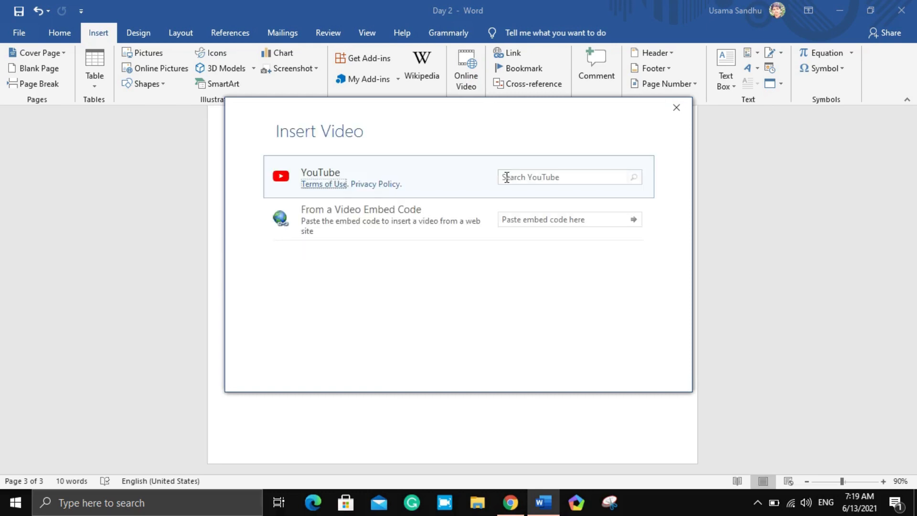
pyautogui.click(464, 229)
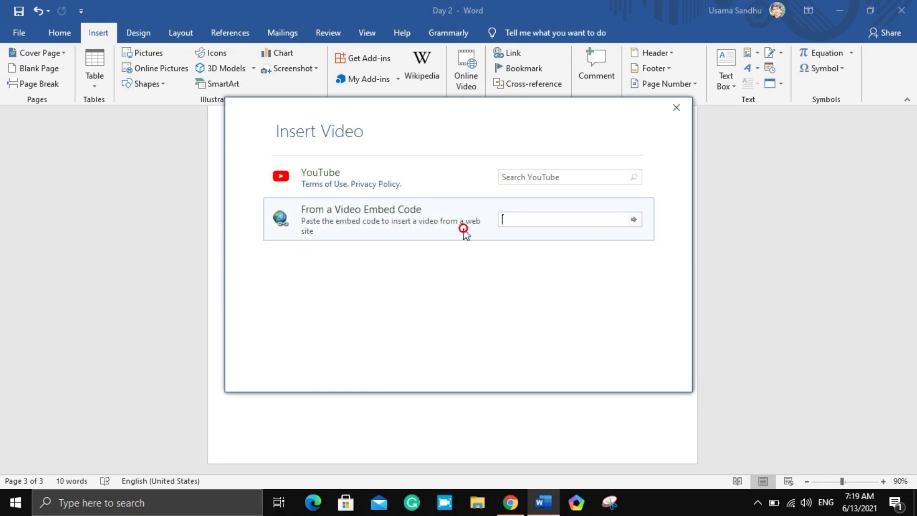
pyautogui.click(512, 504)
pyautogui.click(277, 432)
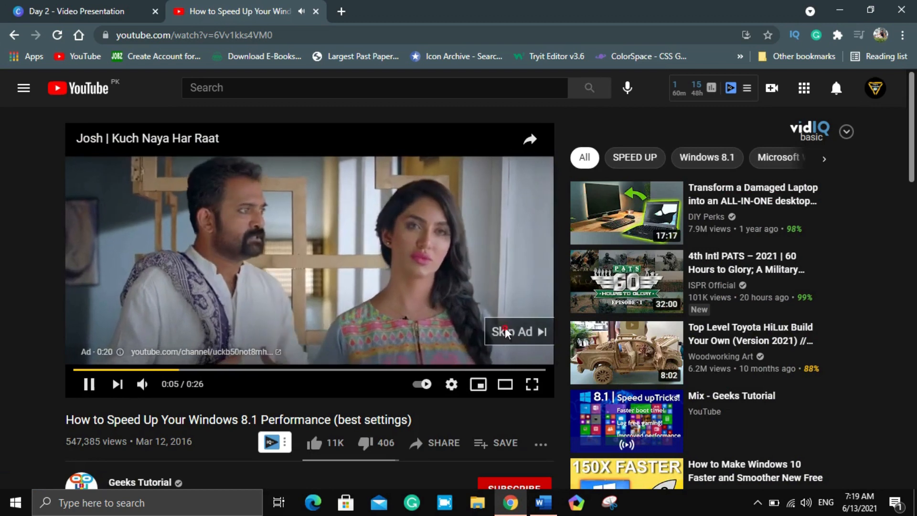
pyautogui.click(507, 333)
pyautogui.rightClick(342, 261)
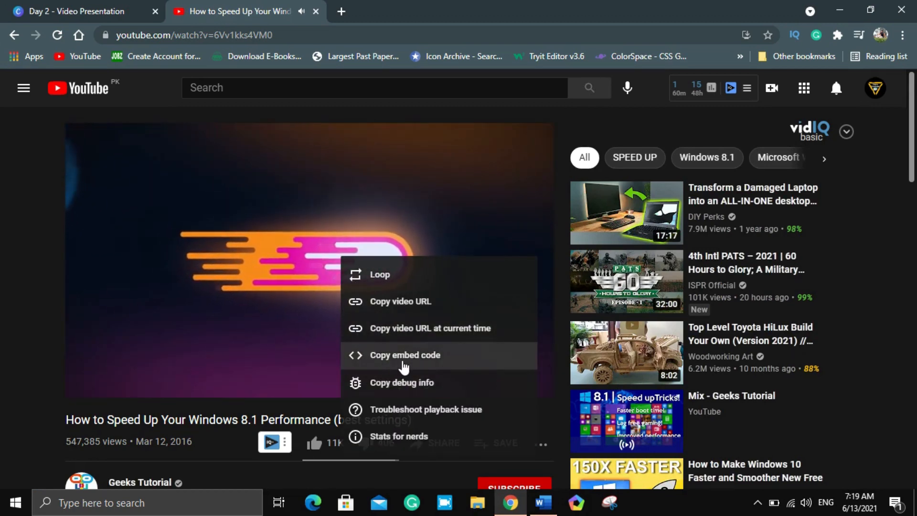
pyautogui.click(337, 303)
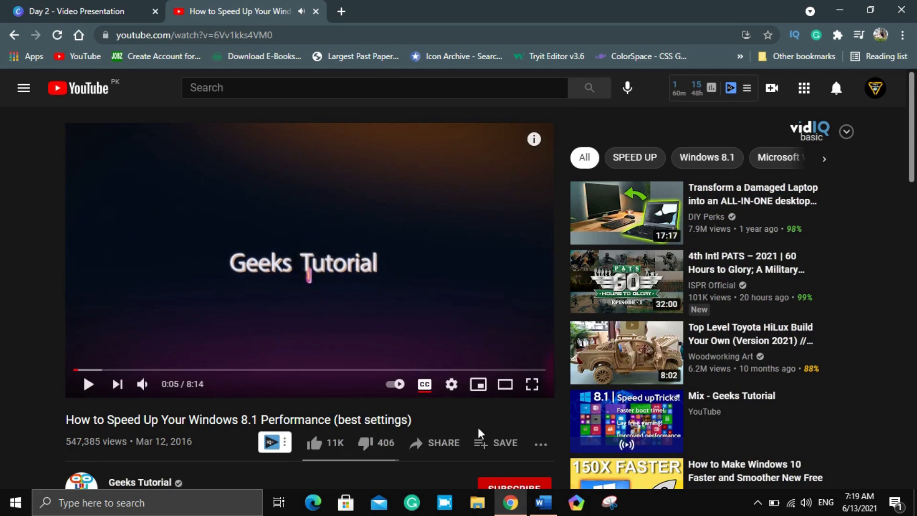
# Switch back to Word and insert the video below the motorcycle clipping using the copied embed code
pyautogui.click(543, 502)
pyautogui.click(561, 218)
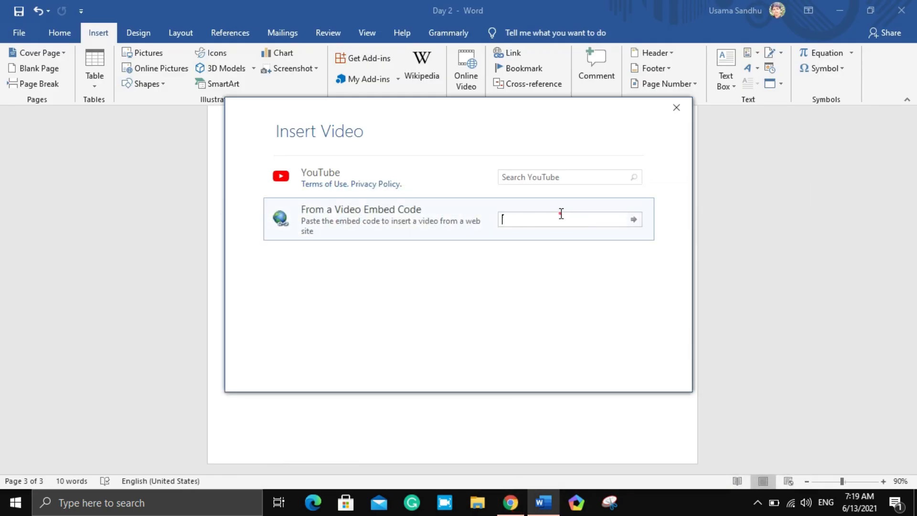
pyautogui.hotkey('ctrl', 'v')
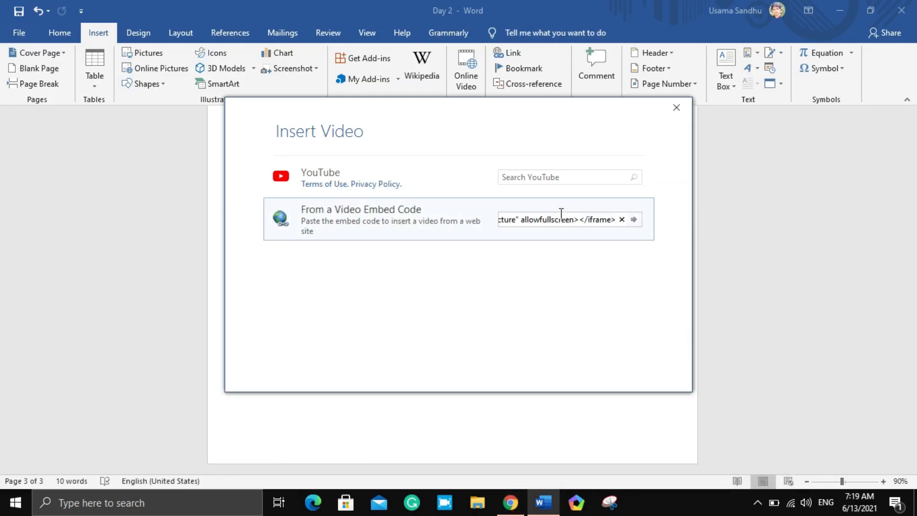
pyautogui.click(634, 220)
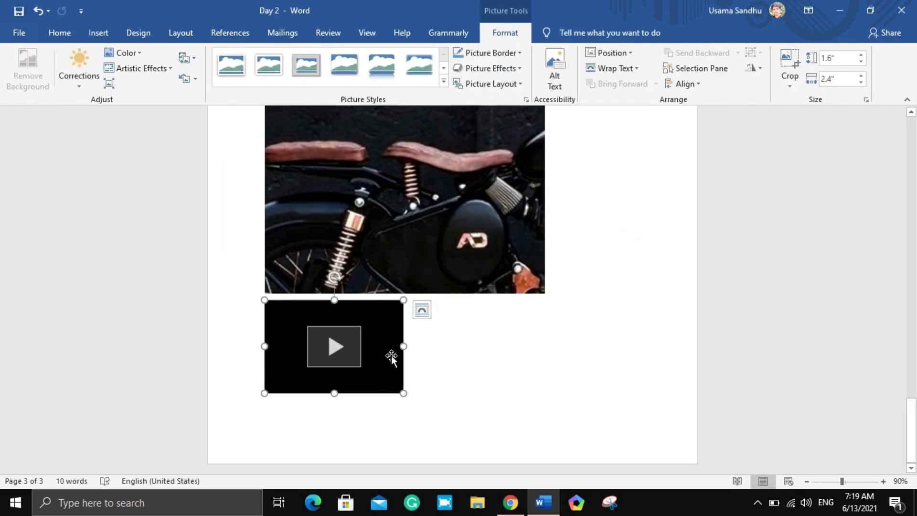
# Play the embedded video briefly inside the document, pause it and close the player
pyautogui.click(334, 354)
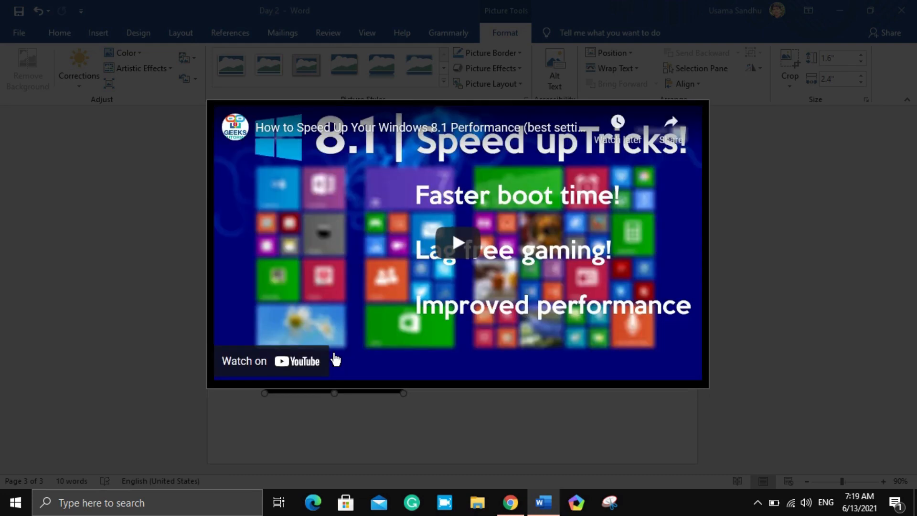
pyautogui.click(466, 247)
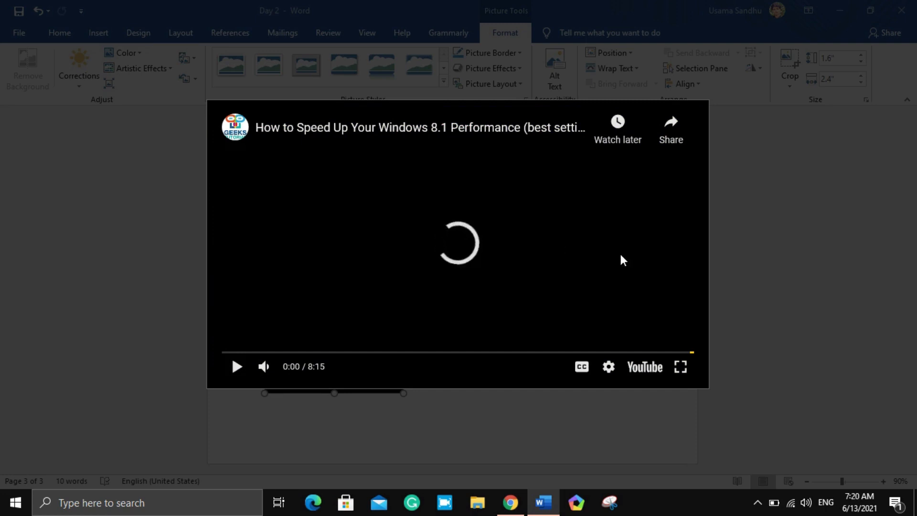
pyautogui.click(238, 367)
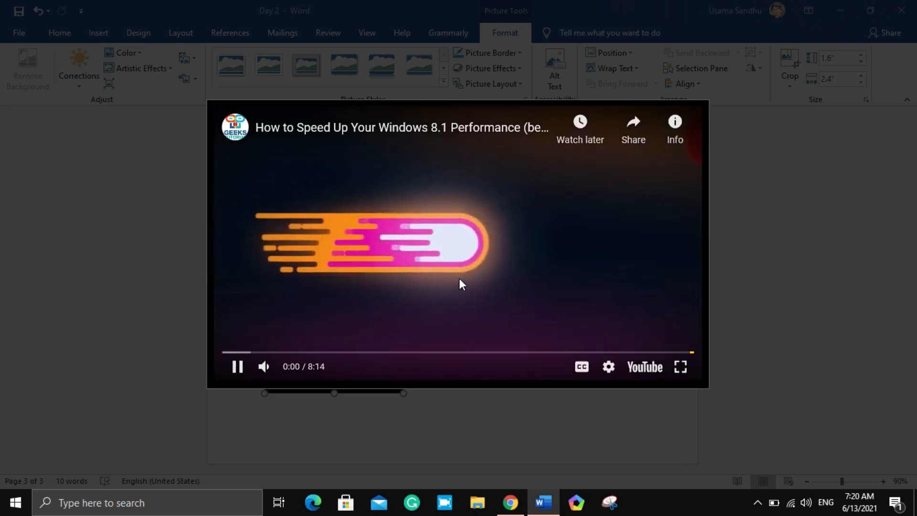
pyautogui.click(511, 254)
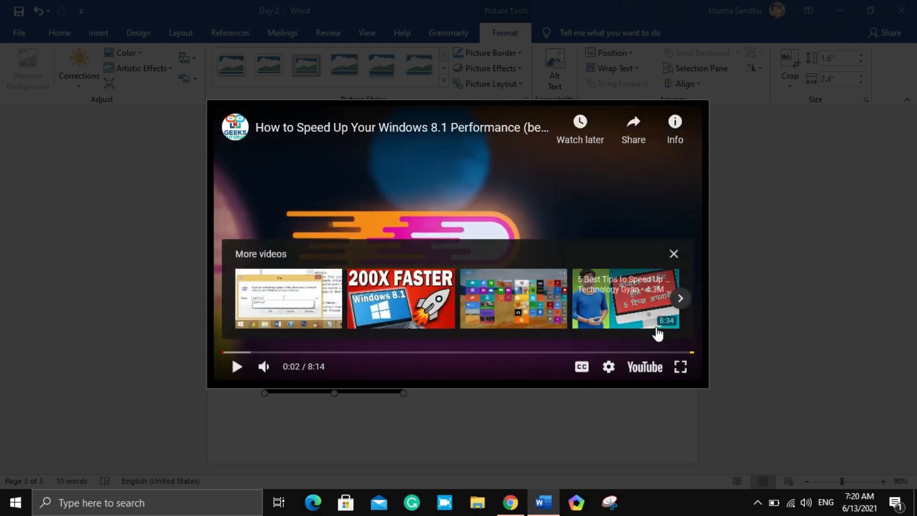
pyautogui.click(674, 254)
pyautogui.click(619, 428)
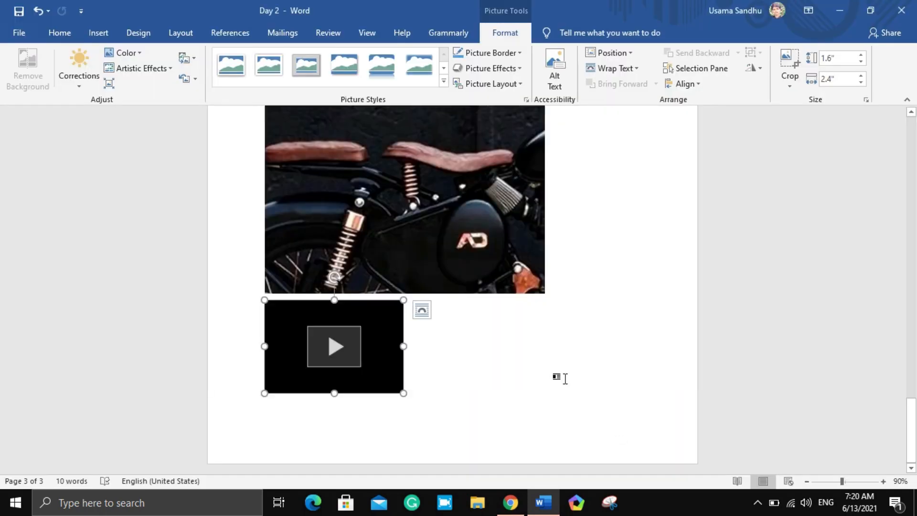